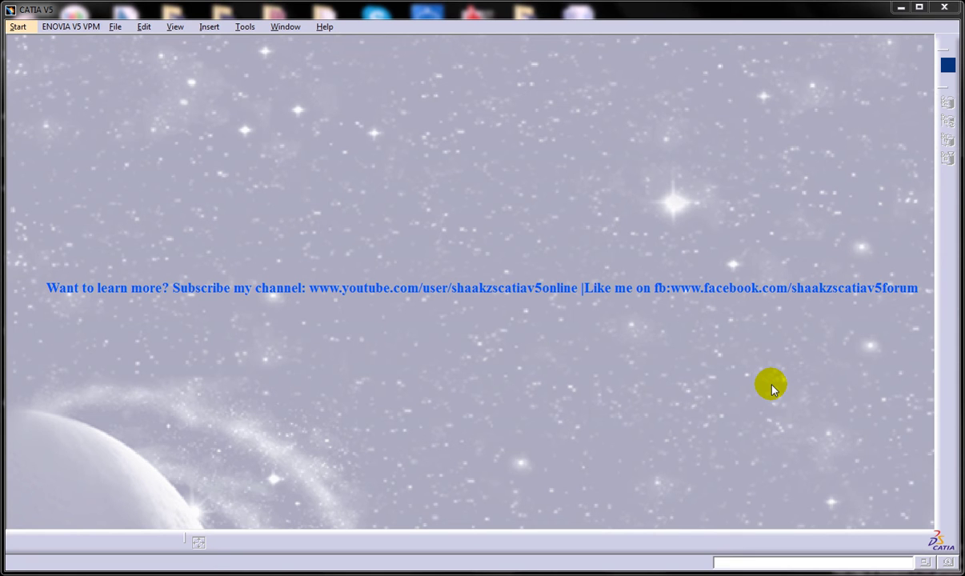
Create a new drawing with the ISO standard and a landscape A0 ISO sheet.
click(17, 27)
mouse_move(69, 67)
click(206, 188)
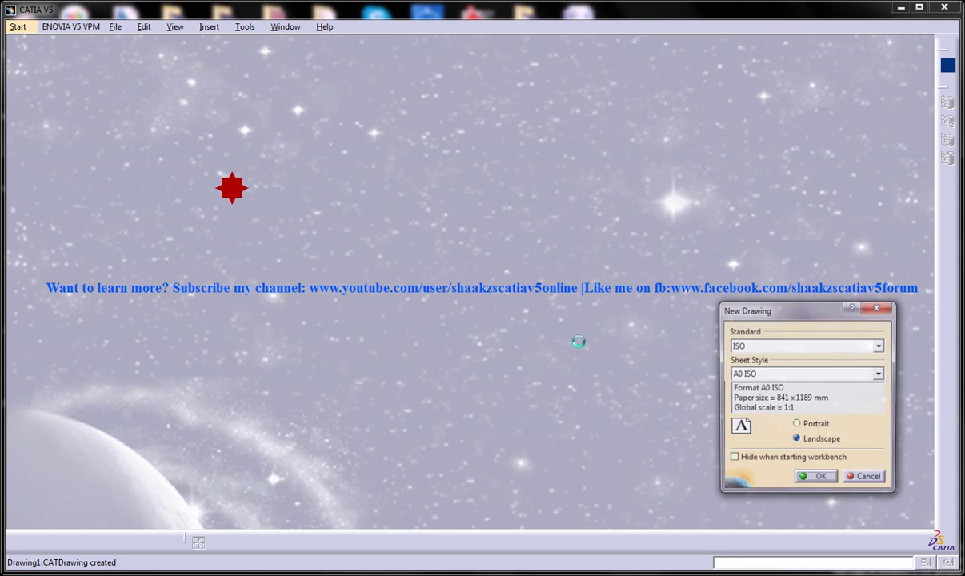
click(821, 479)
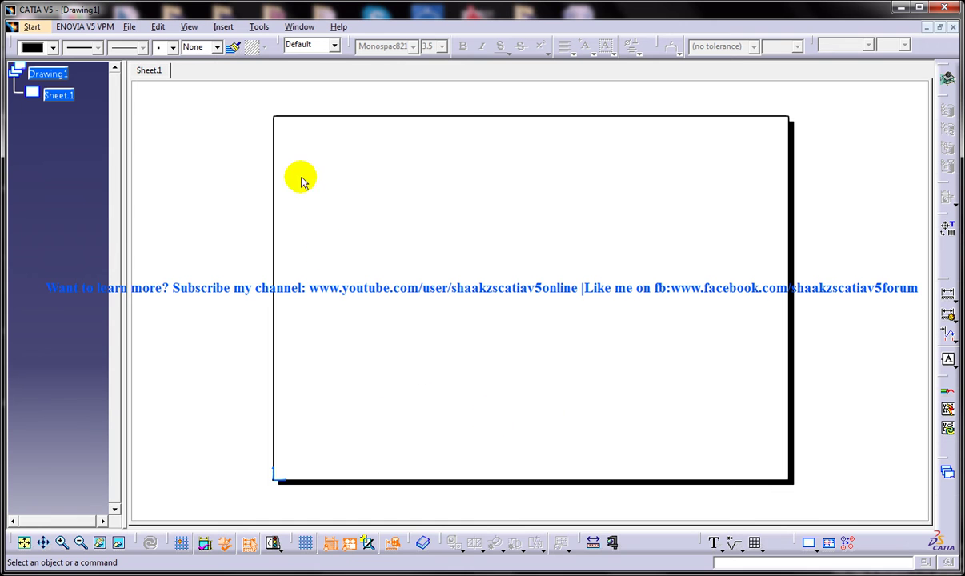
Switch the drawing sheet to its background for frame and title block editing.
click(224, 27)
mouse_move(160, 29)
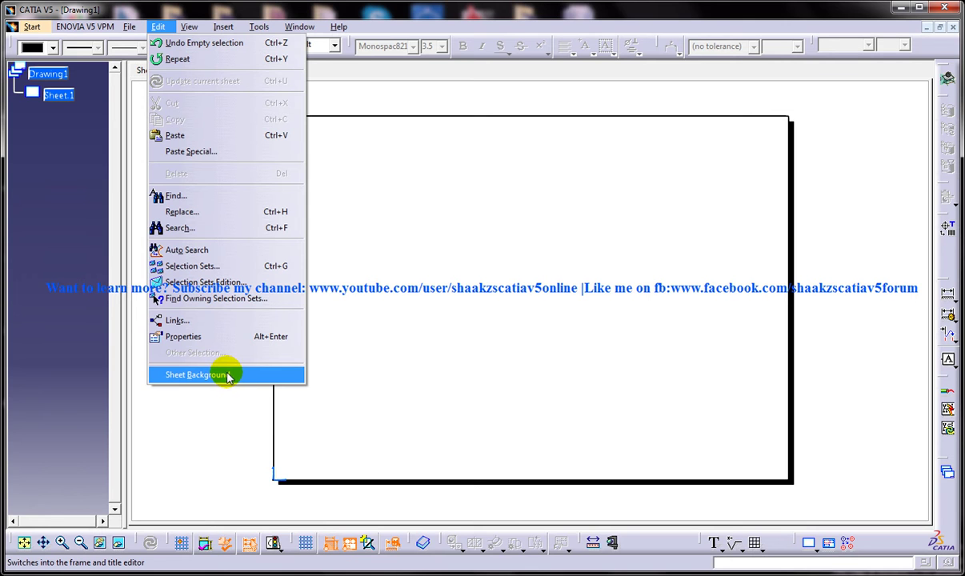
click(198, 374)
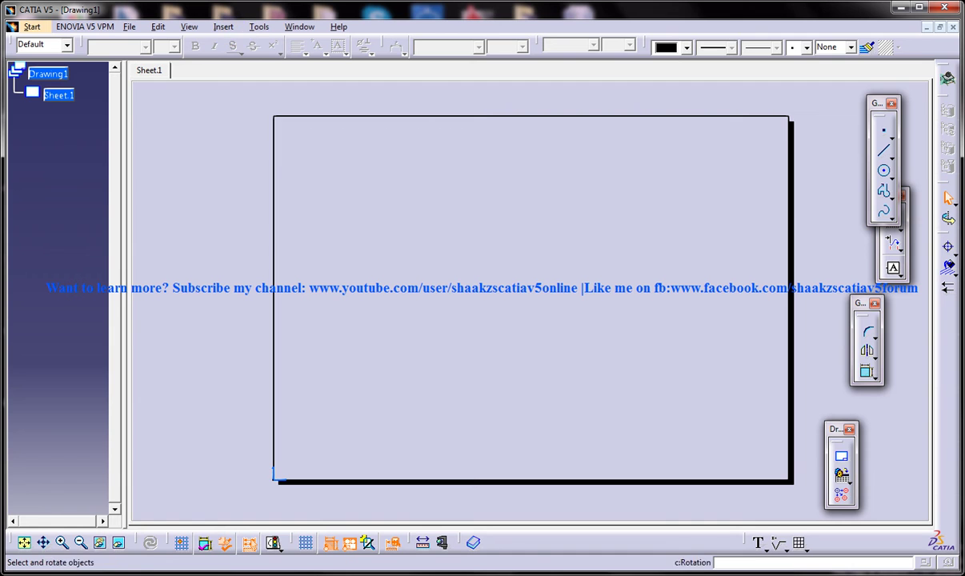
Draw a closed rectangular border about 1150 mm wide just inside the sheet edges with the Profile tool.
click(883, 189)
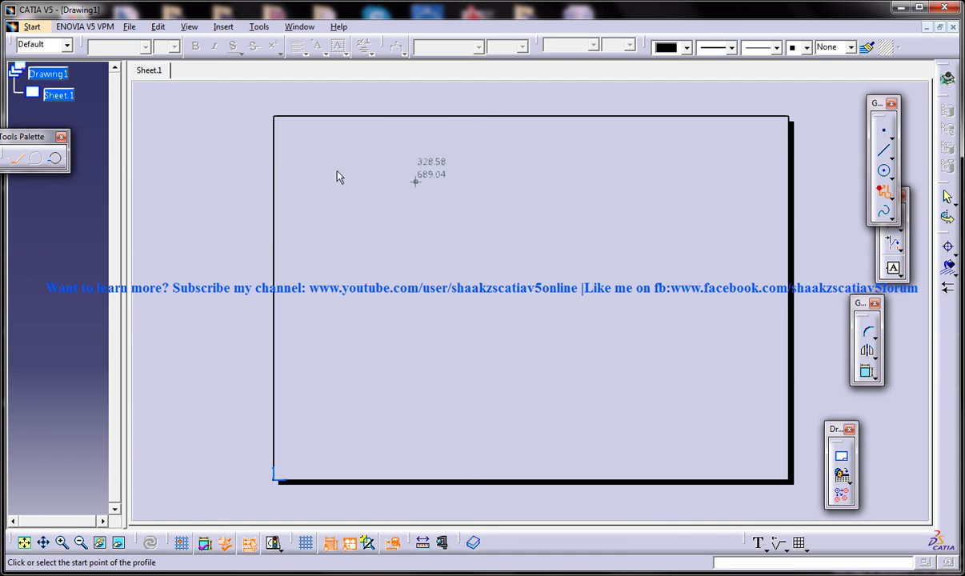
click(281, 124)
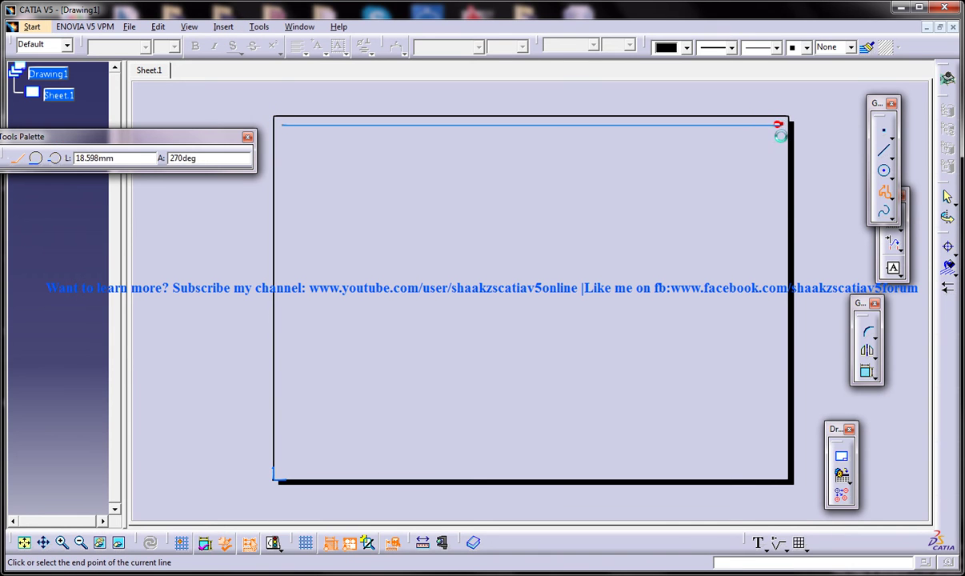
click(782, 472)
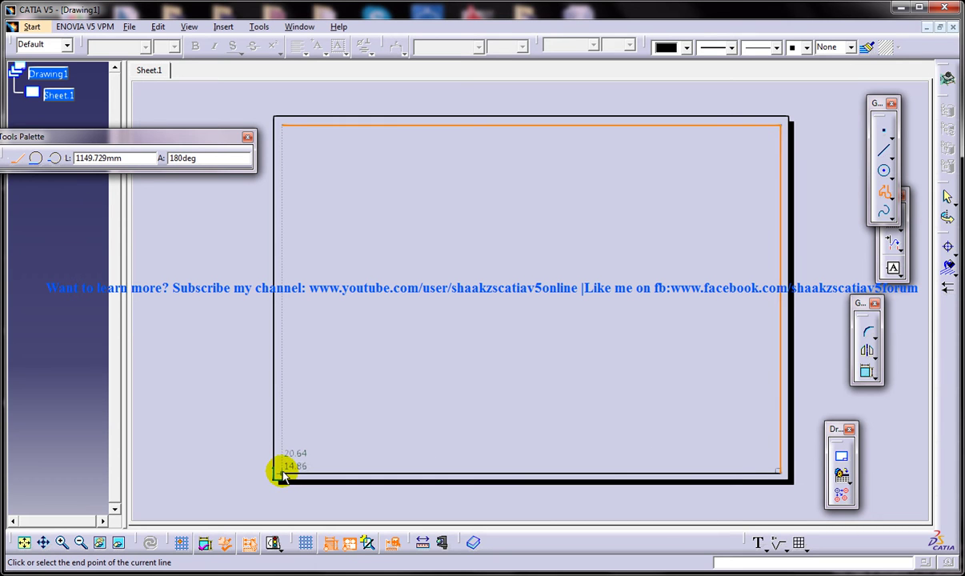
click(281, 472)
click(281, 124)
Outline a title block in the border's lower-right corner with a horizontal line about 548 mm long and a vertical line about 232 mm long.
click(883, 151)
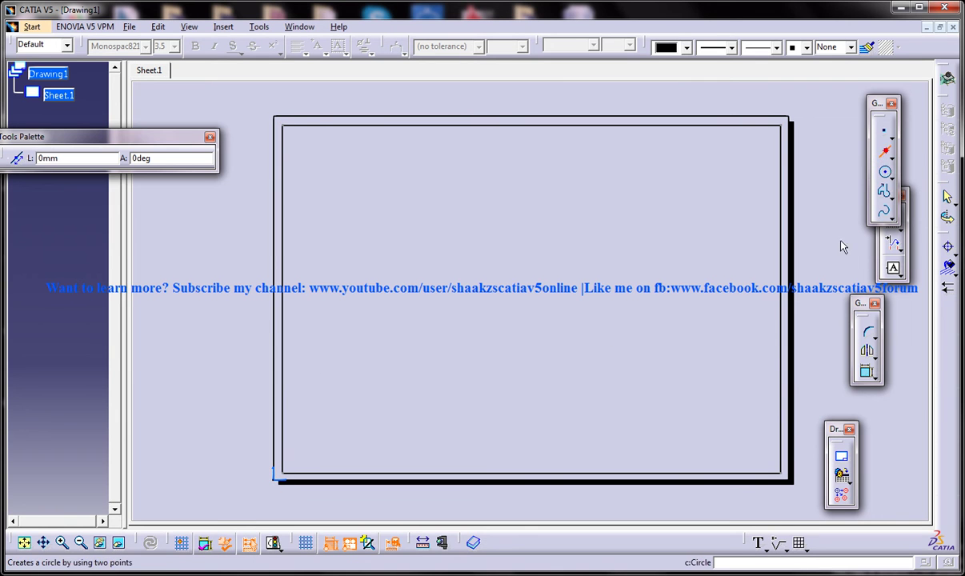
click(780, 372)
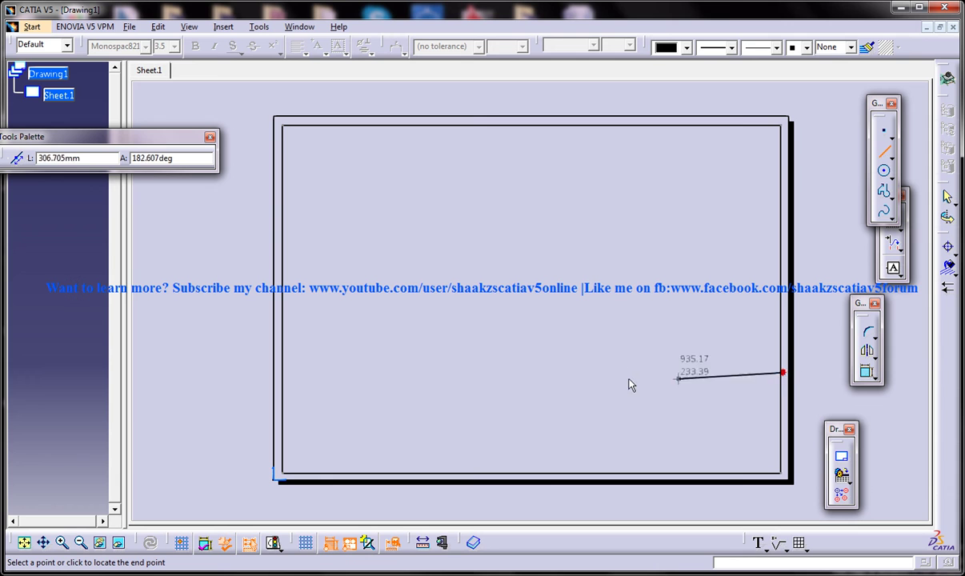
click(542, 372)
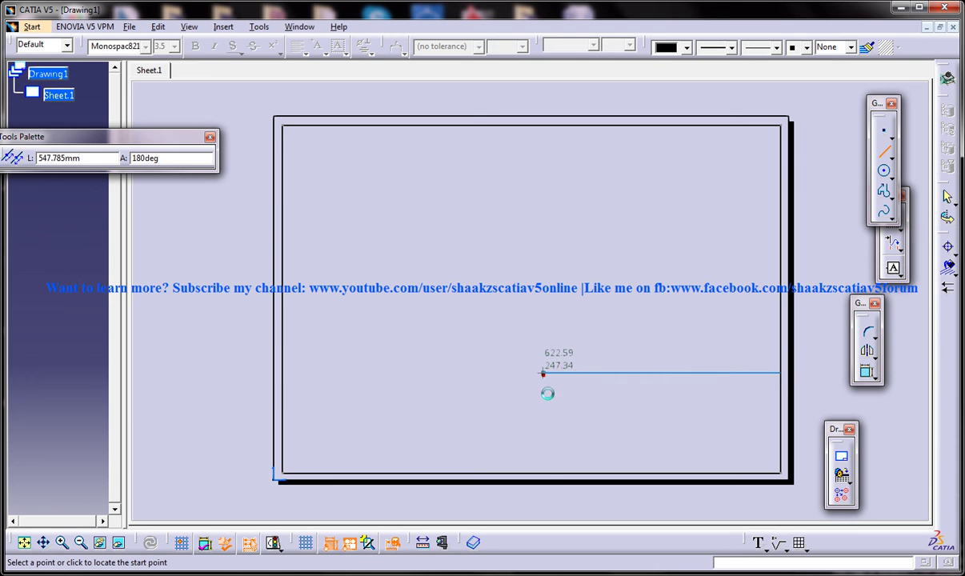
click(544, 473)
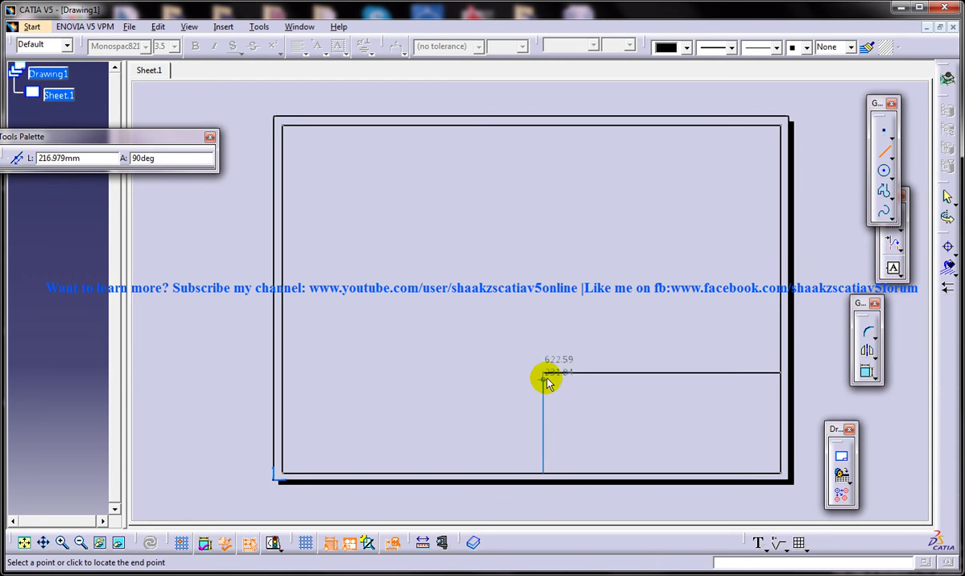
click(544, 373)
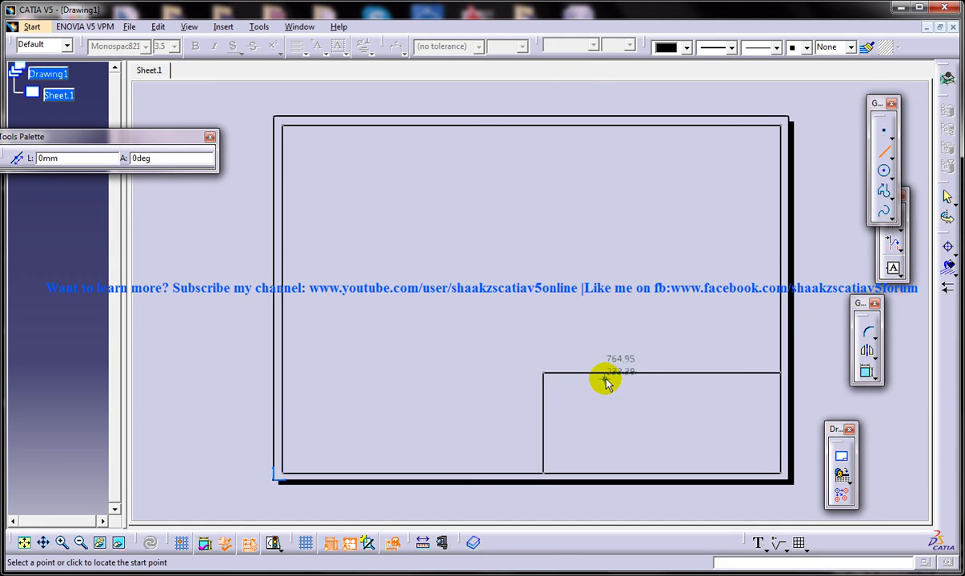
Divide the title block with a full-width horizontal line about 64 mm below its top edge and two vertical lines down to the border.
click(545, 397)
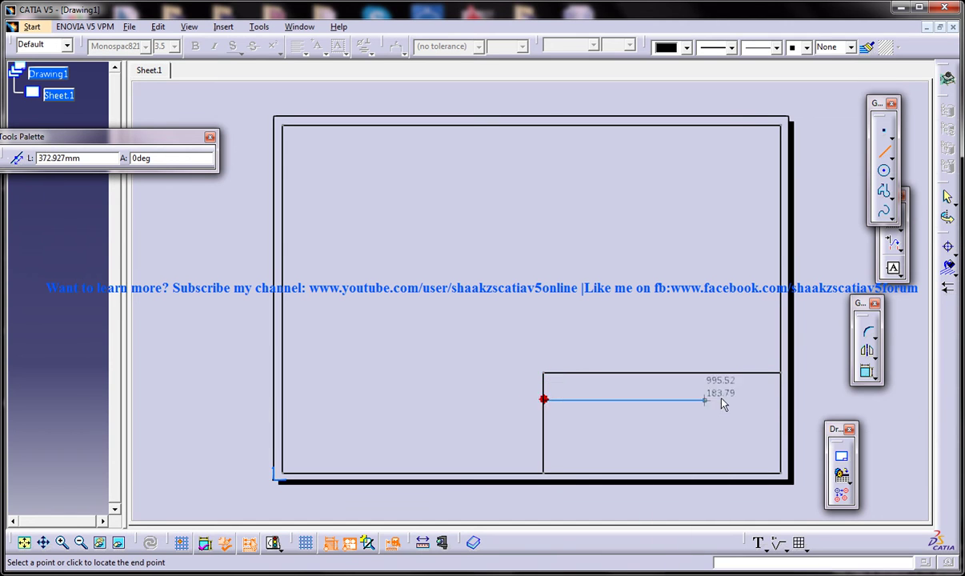
click(778, 399)
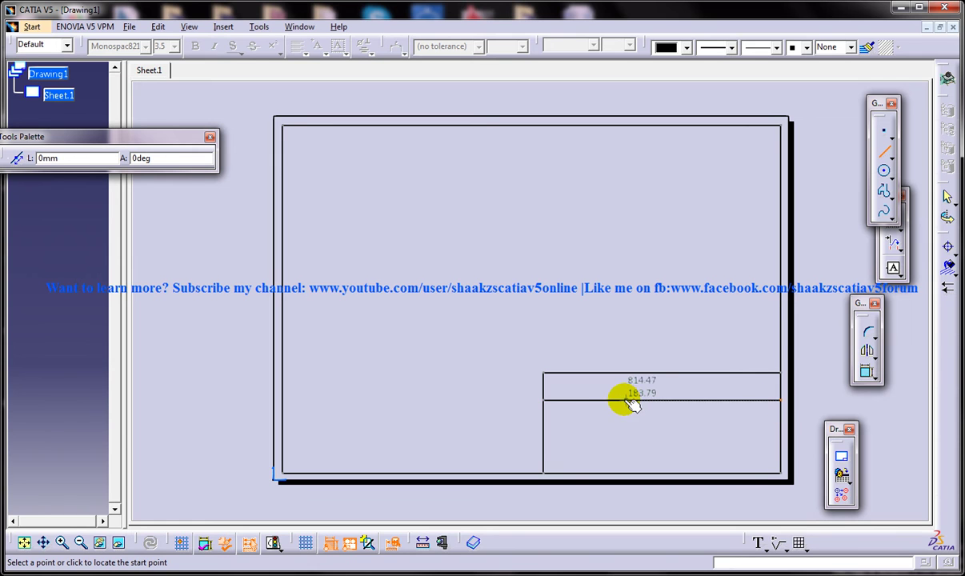
click(620, 400)
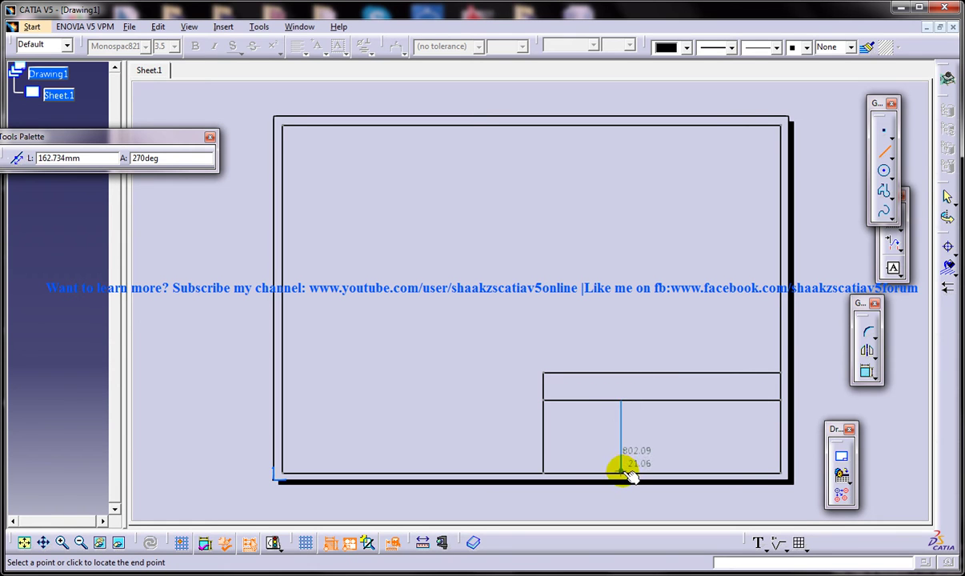
click(620, 473)
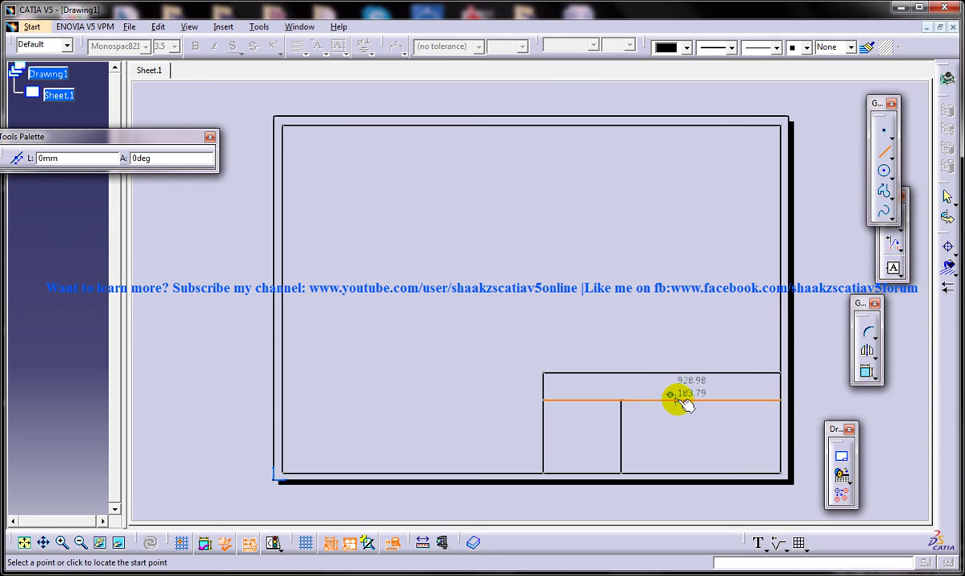
click(682, 400)
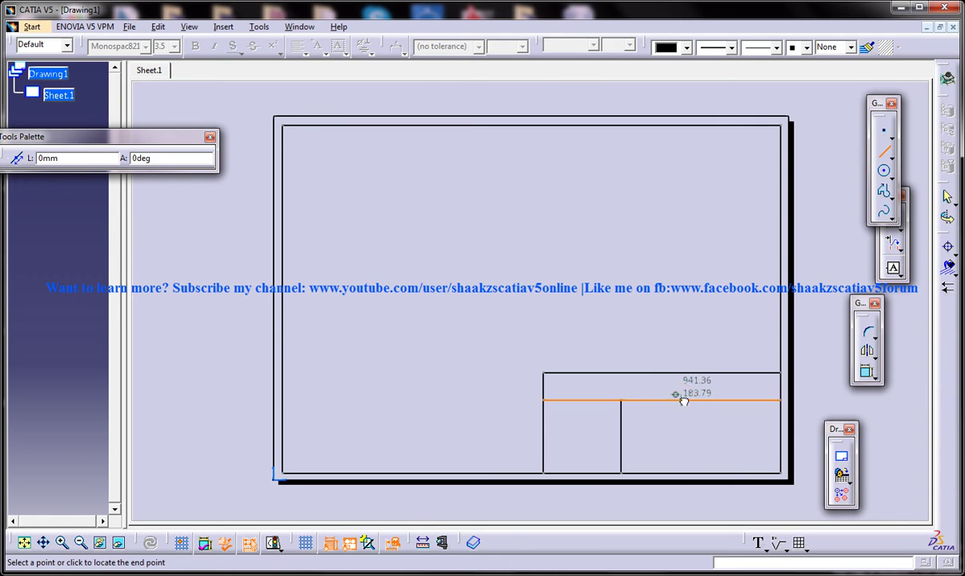
click(681, 473)
Split the title block's middle column into four rows and its right column into two rows with horizontal lines.
click(621, 416)
click(681, 416)
click(622, 436)
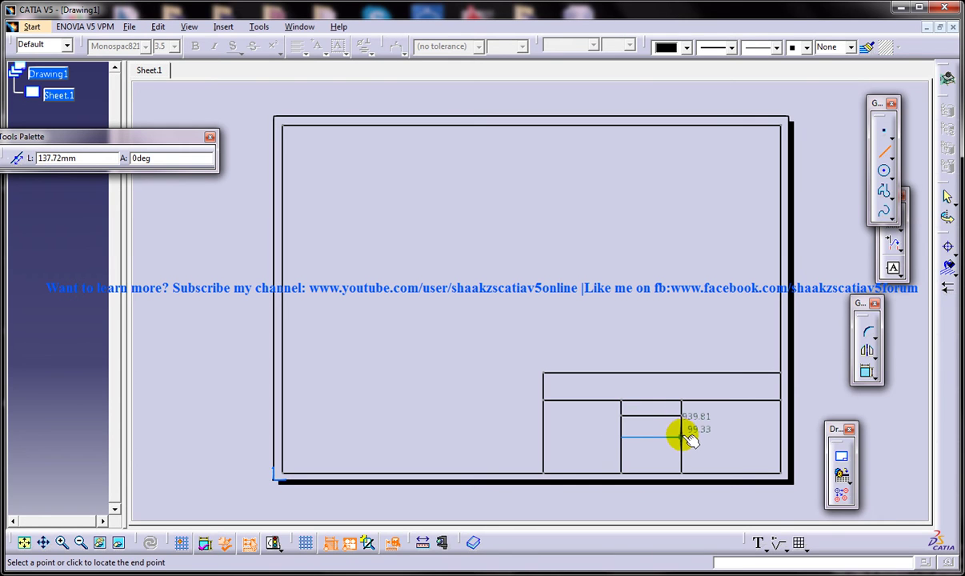
click(681, 436)
click(621, 454)
click(681, 454)
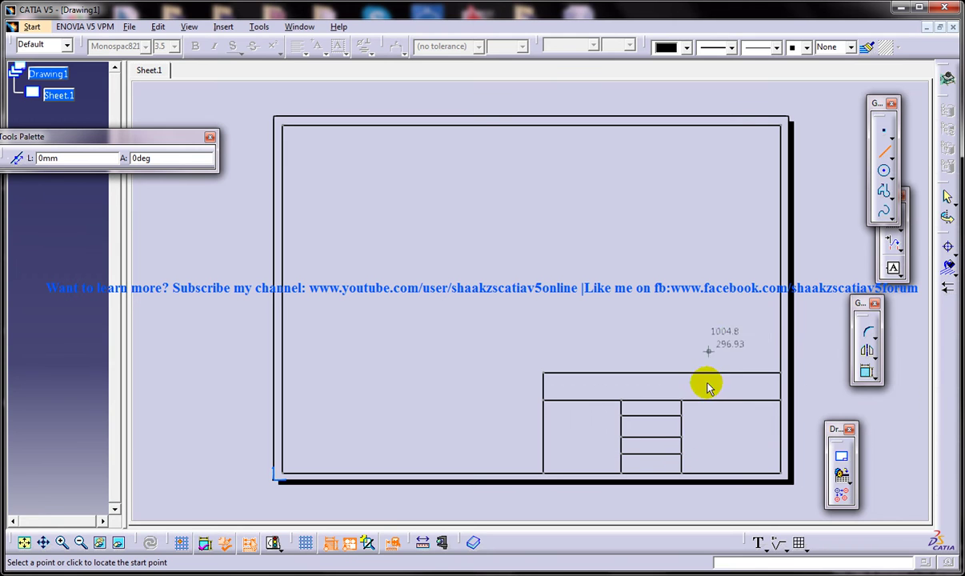
click(782, 436)
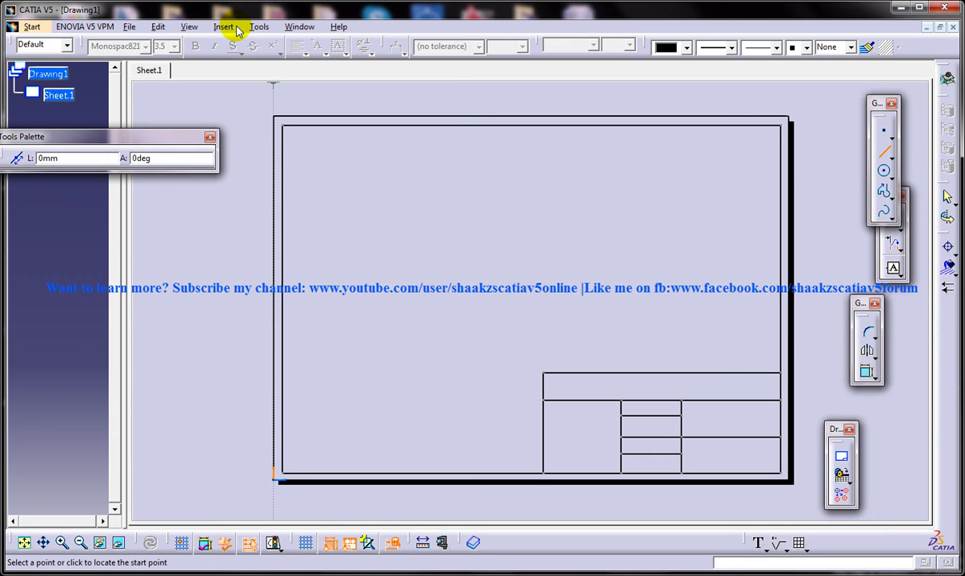
Insert a new Paintbrush Picture object into the sheet background.
click(227, 27)
mouse_move(161, 34)
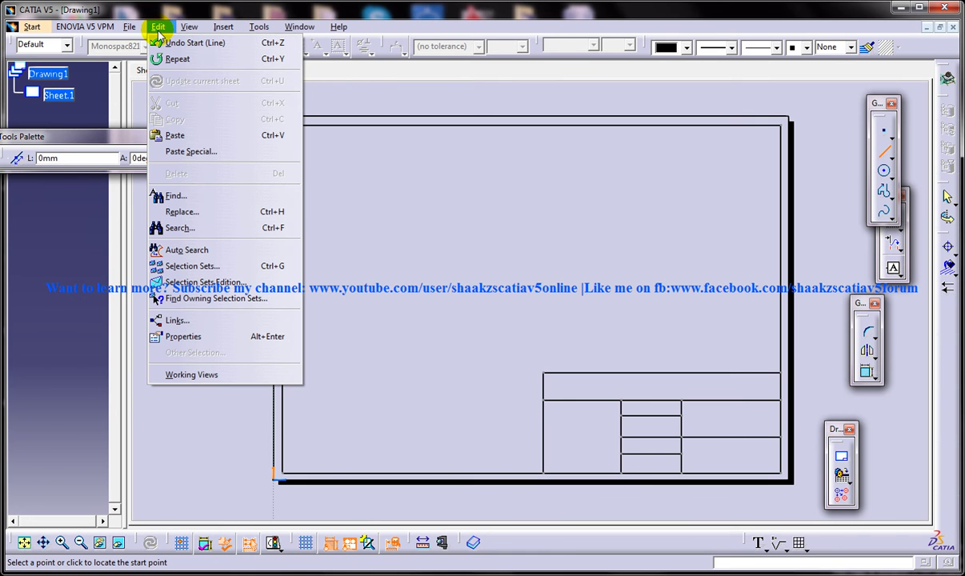
click(160, 30)
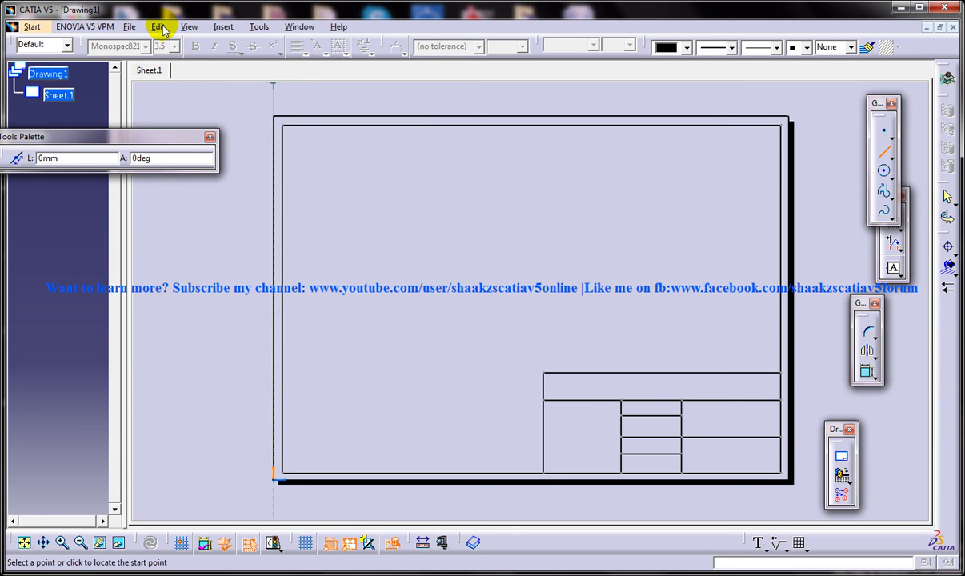
click(159, 28)
mouse_move(223, 26)
click(238, 43)
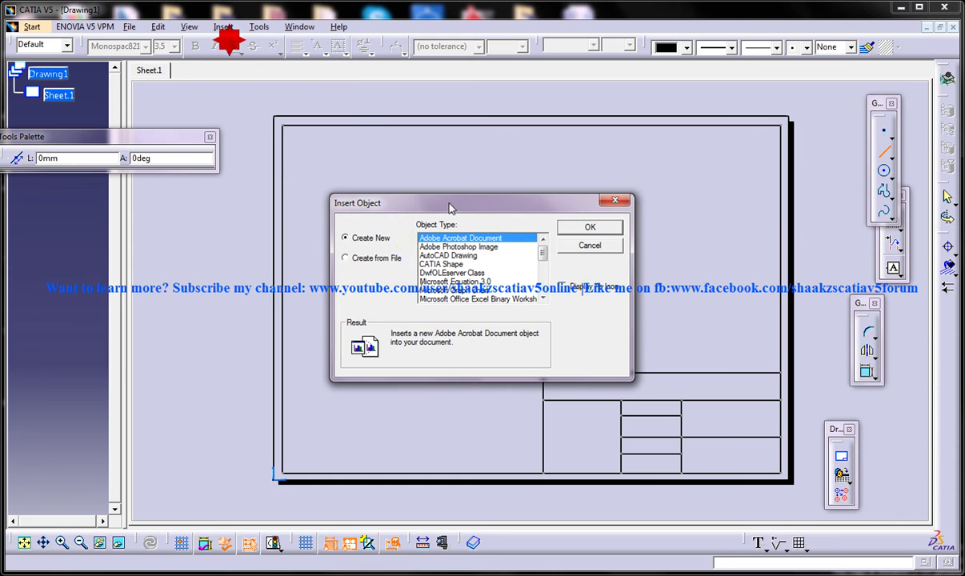
click(375, 259)
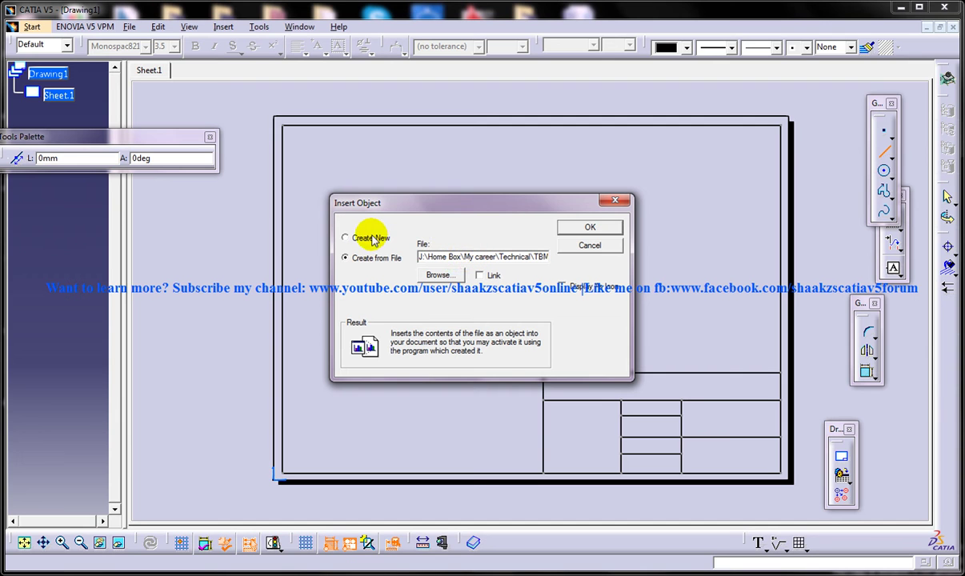
click(374, 239)
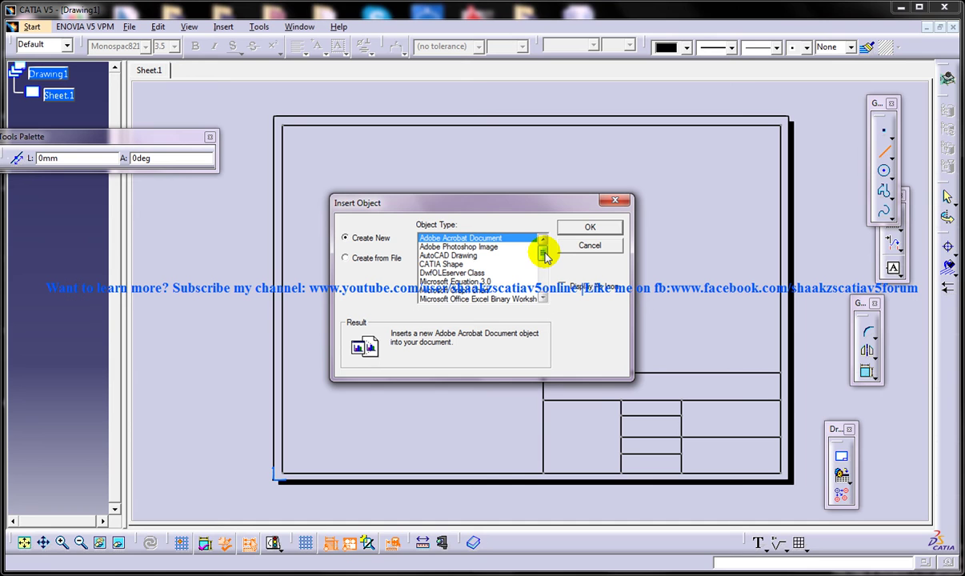
mouse_move(544, 253)
mouse_down()
mouse_move(540, 282)
mouse_move(544, 252)
mouse_up()
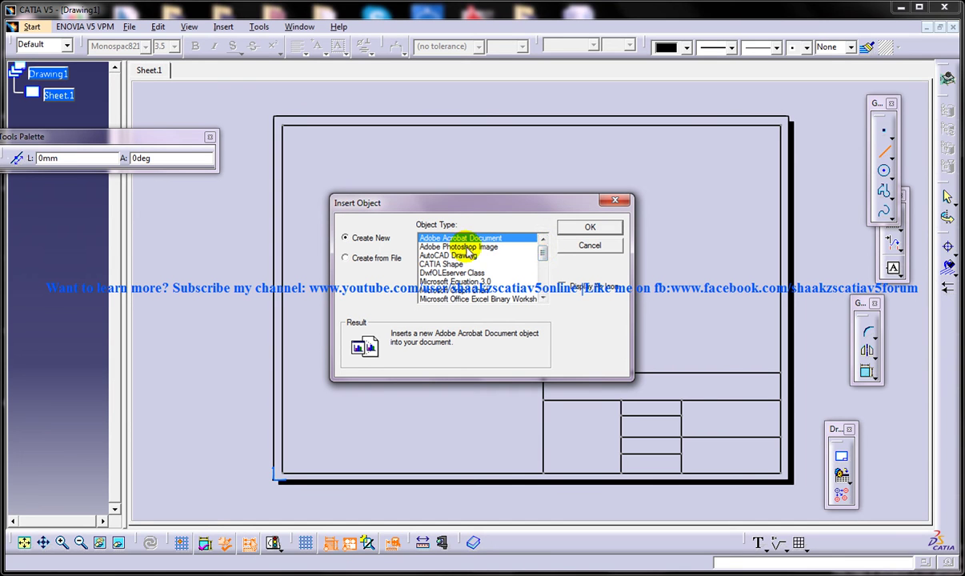
drag(542, 255, 544, 293)
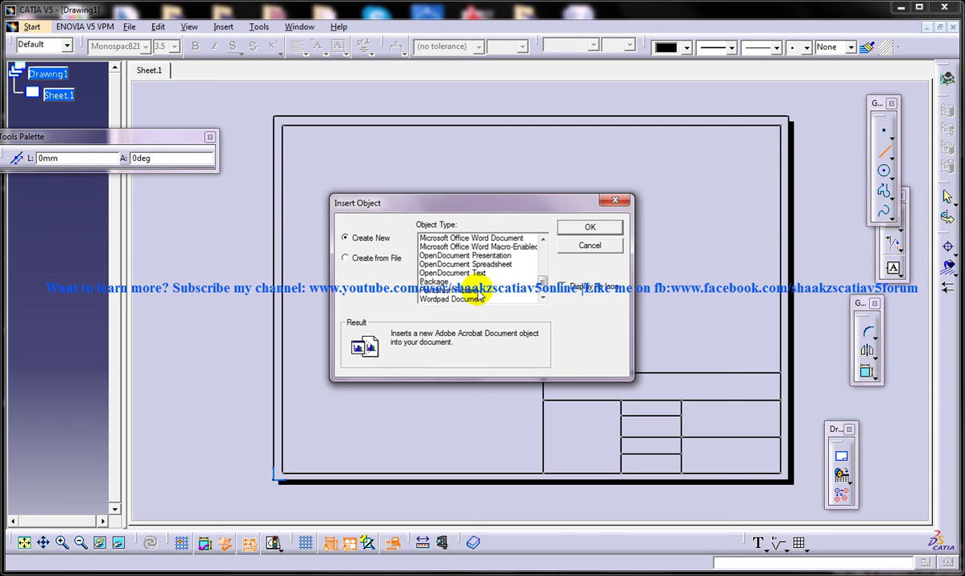
click(478, 291)
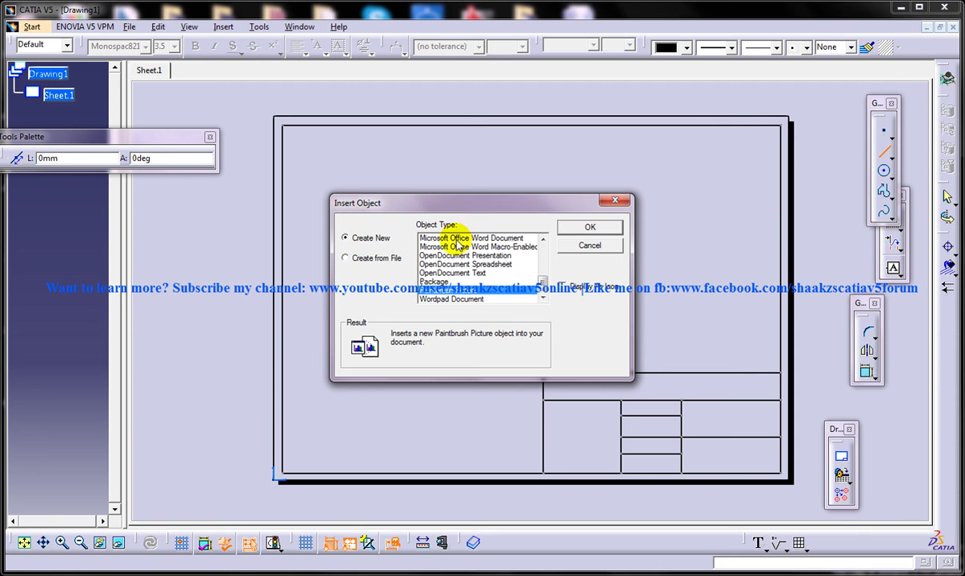
click(576, 228)
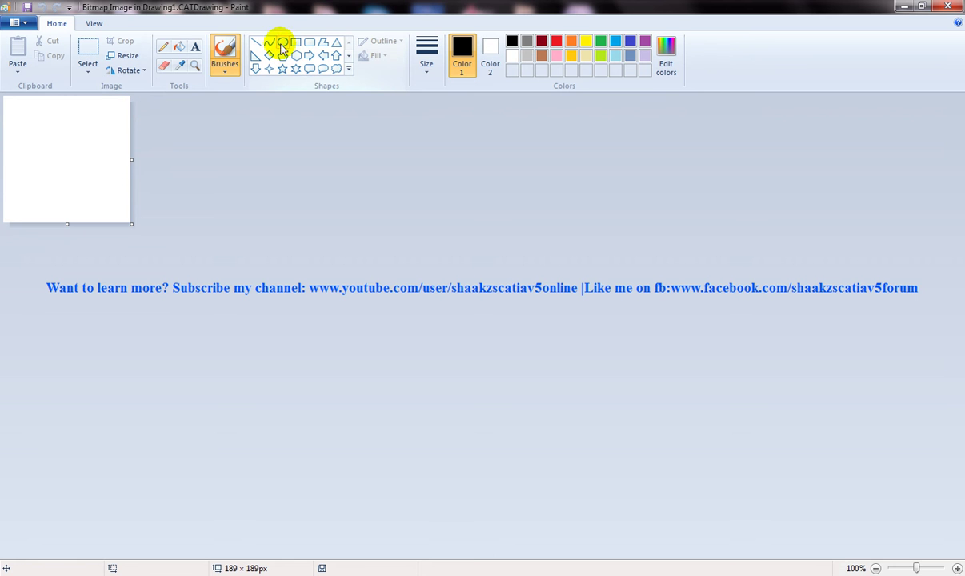
Draw an upright black ellipse of about 136 × 172 px and centre it on the Paint canvas.
click(283, 43)
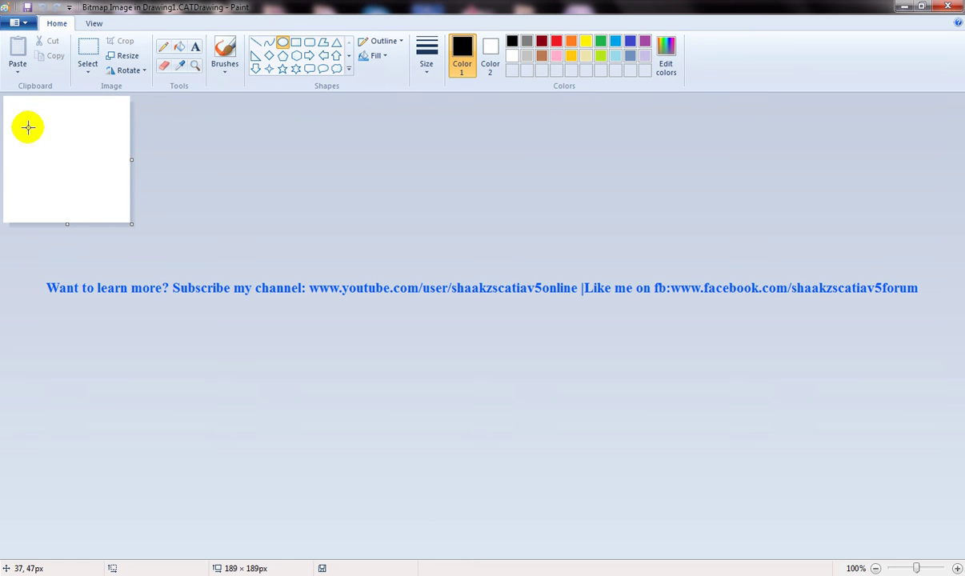
drag(27, 122, 102, 216)
drag(47, 122, 33, 100)
drag(86, 192, 101, 216)
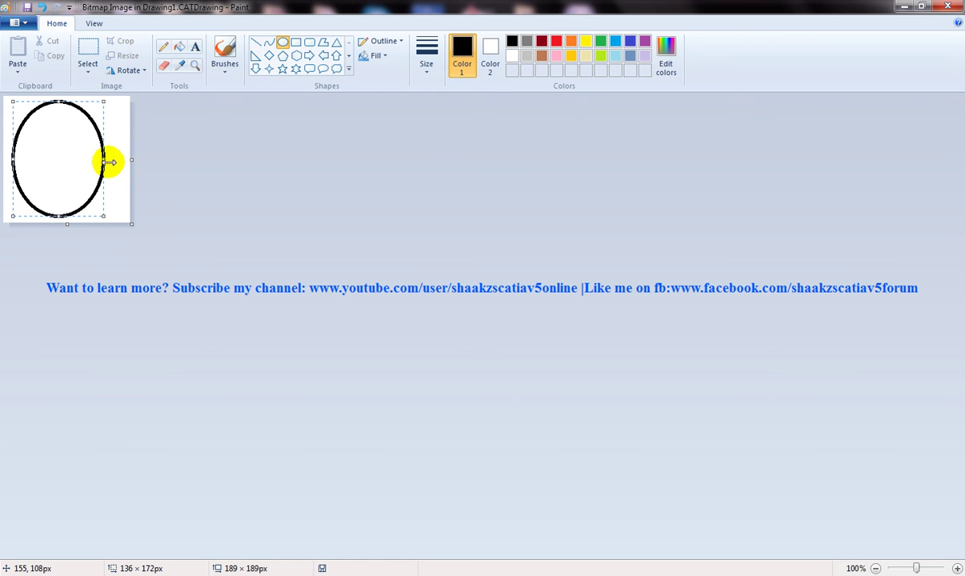
drag(103, 127, 110, 127)
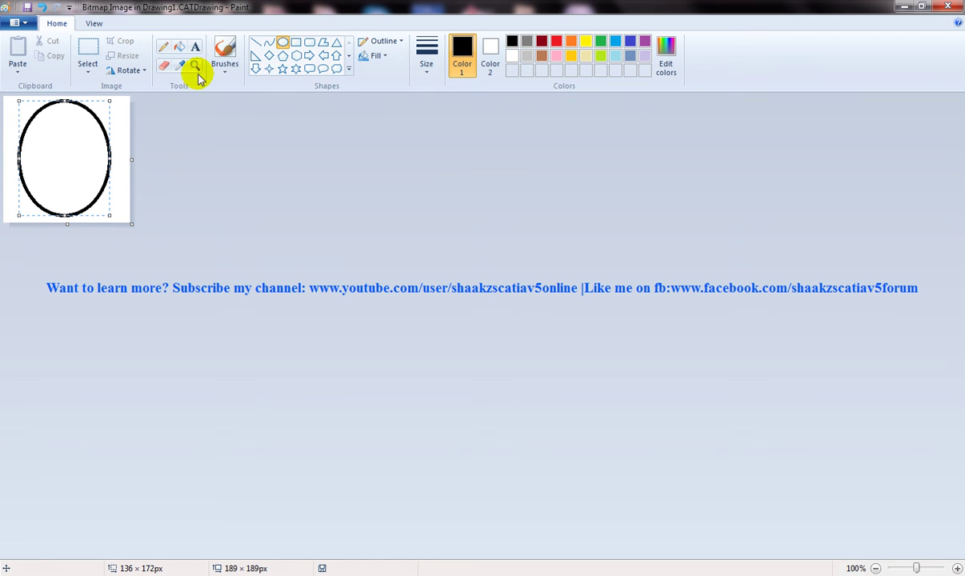
Draw a second upright ellipse inside the first one and size it to about 80 × 115 px.
click(281, 44)
drag(46, 136, 96, 210)
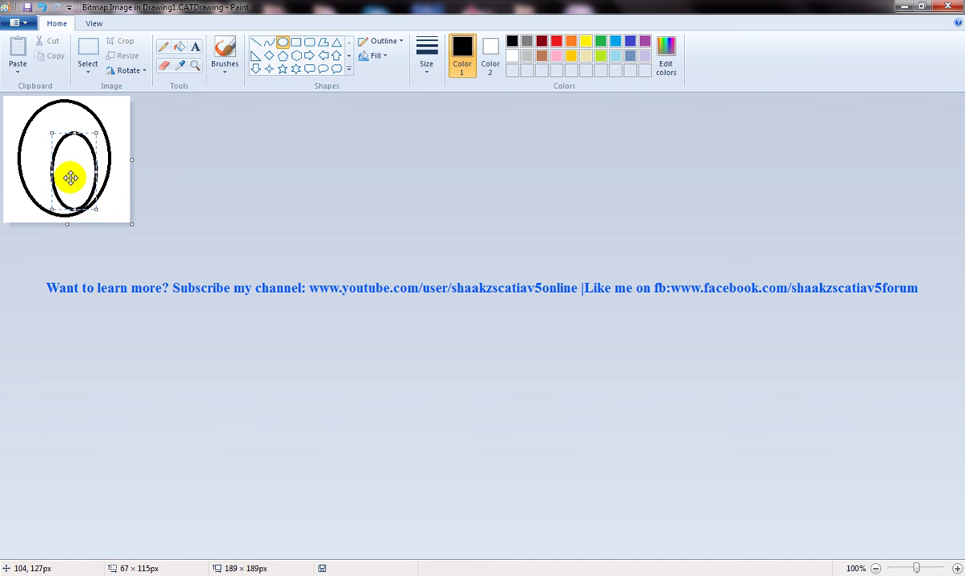
drag(52, 155, 45, 157)
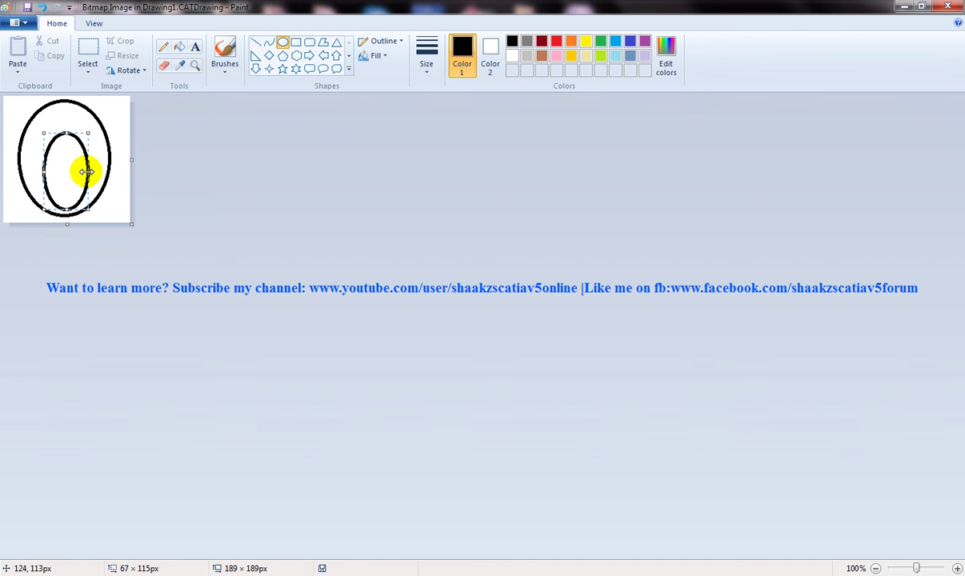
drag(86, 171, 95, 171)
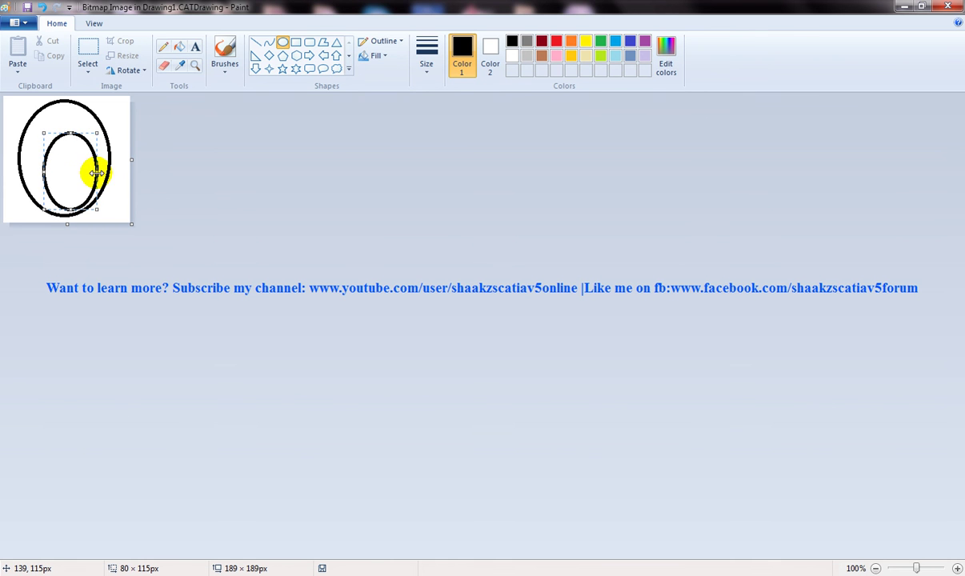
Shorten the inner ellipse to about 80 × 106 px, and fill the area around it light blue and its interior black.
drag(71, 133, 72, 140)
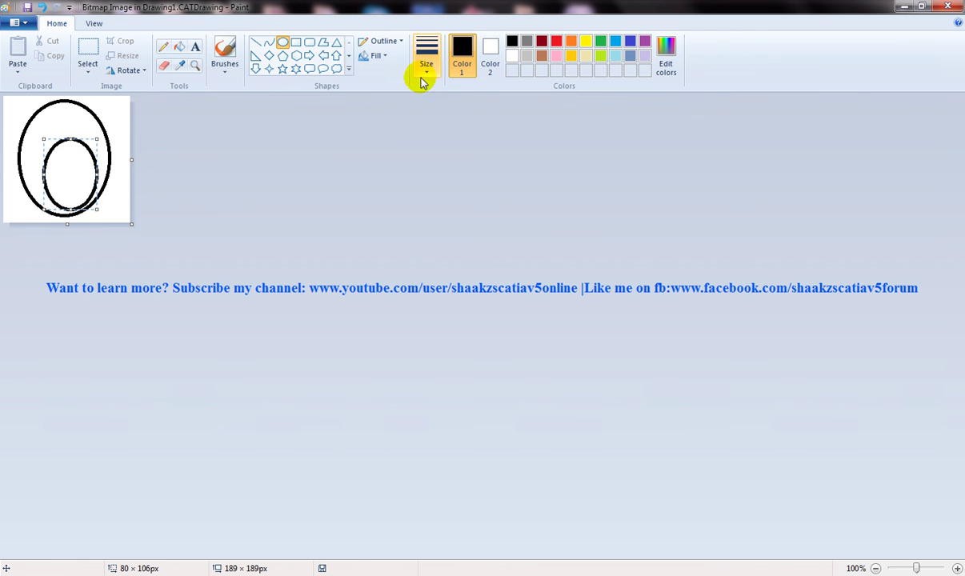
click(179, 46)
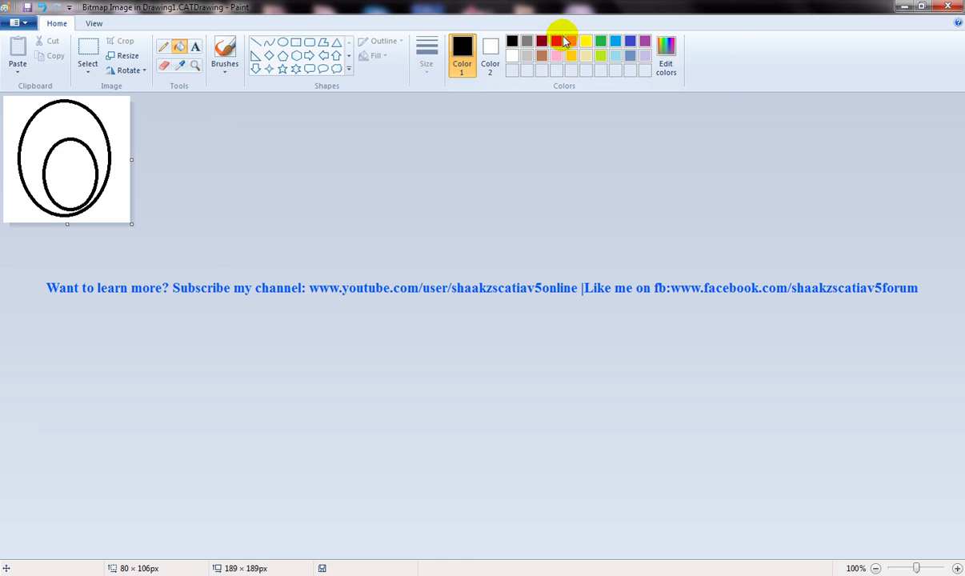
click(616, 44)
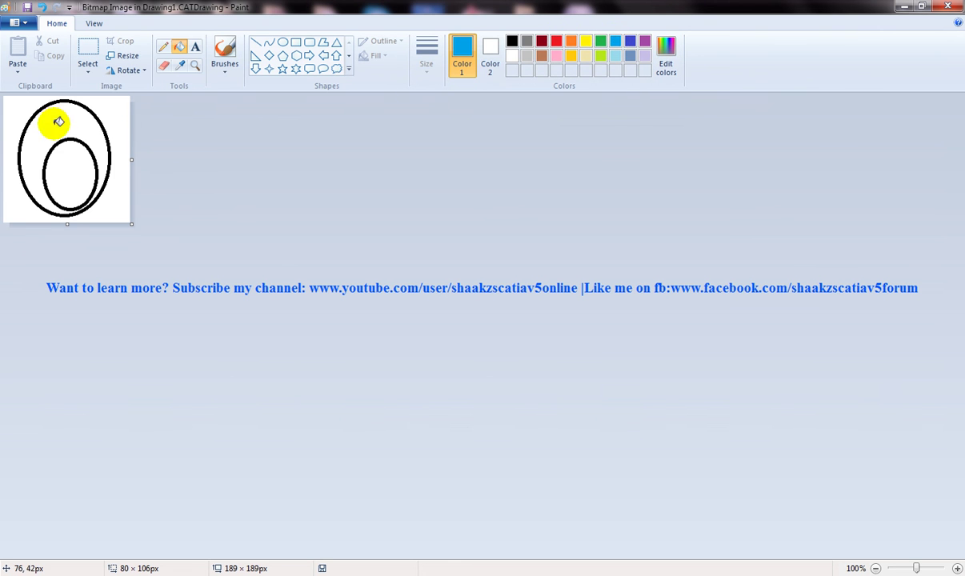
click(55, 124)
click(512, 41)
click(92, 164)
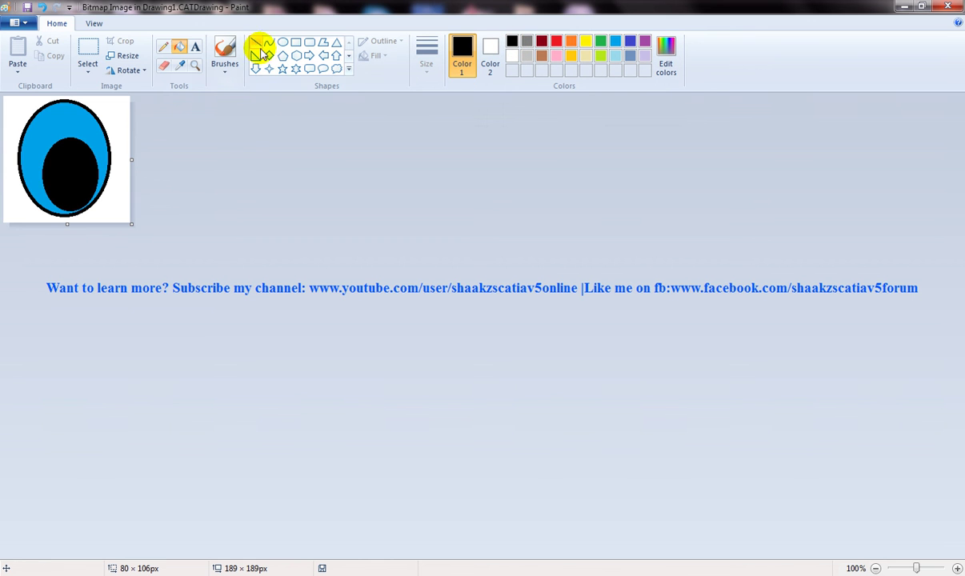
Draw a red slanted line of about 164 × 58 px across the upper part of the ellipses with the Curve tool.
click(269, 43)
click(556, 40)
drag(7, 143, 118, 104)
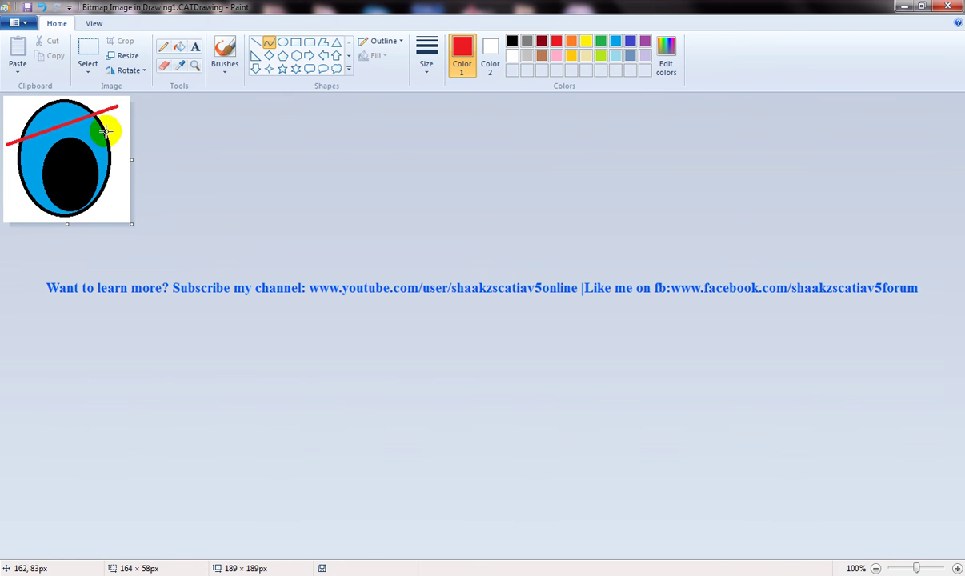
Add the letter "i" as transparent Calibri 72 text in the blue area beside the black ellipse.
click(194, 46)
click(21, 166)
click(29, 159)
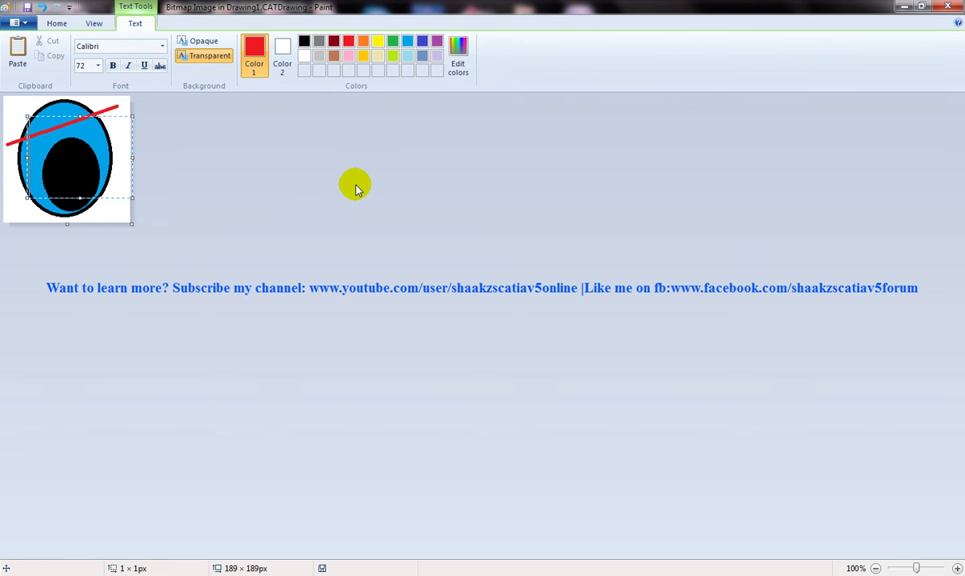
text(i)
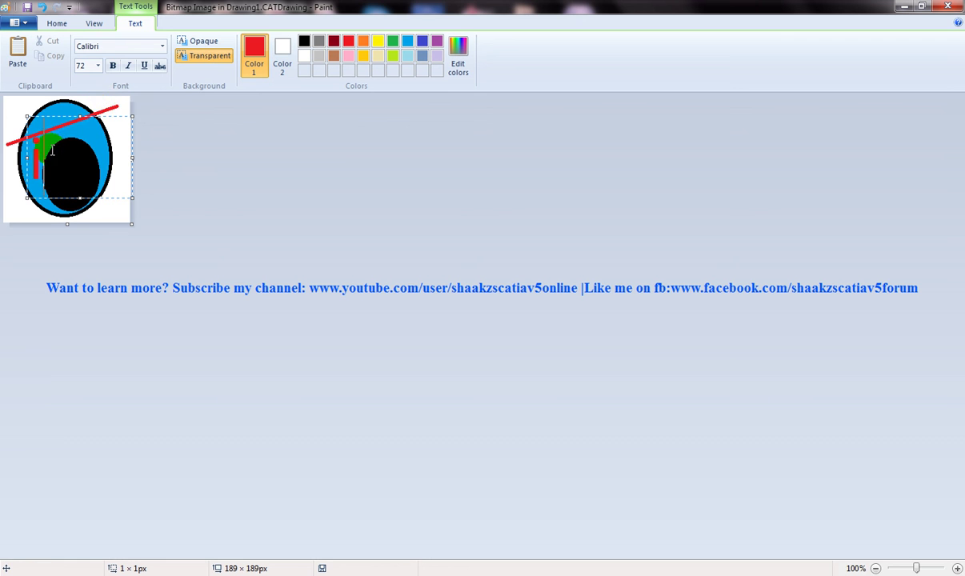
Recolour the letter "i" white and commit the text to the picture.
key(ctrl+a)
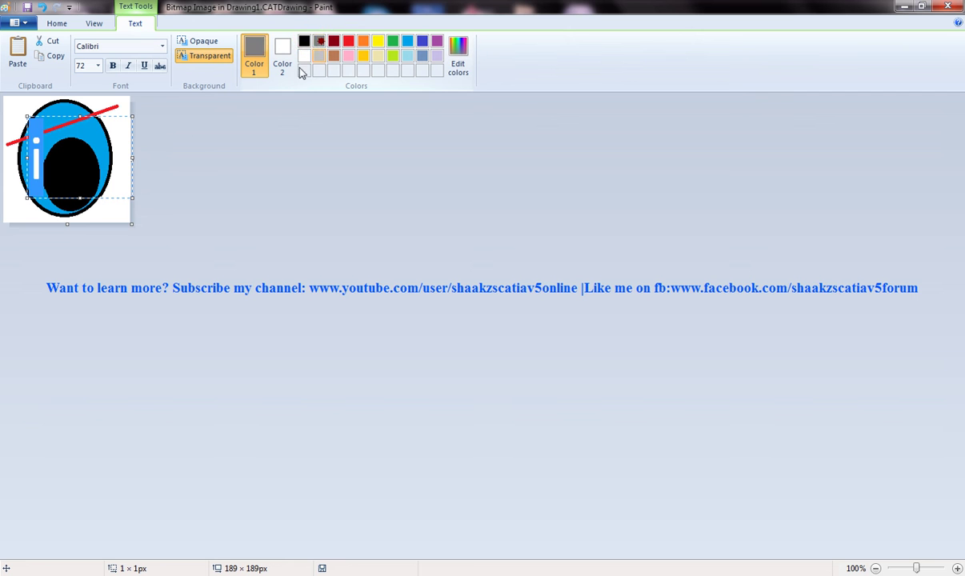
click(66, 150)
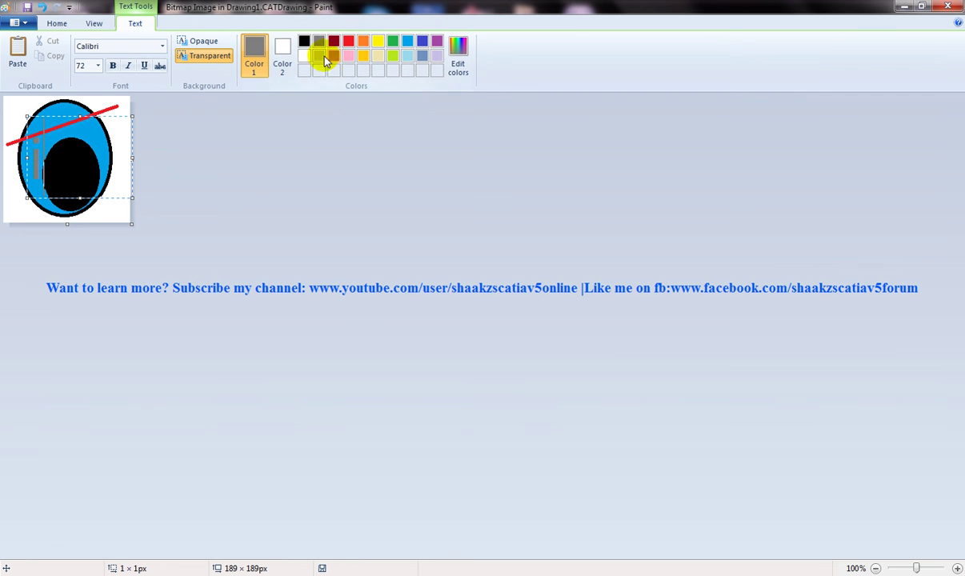
double_click(40, 144)
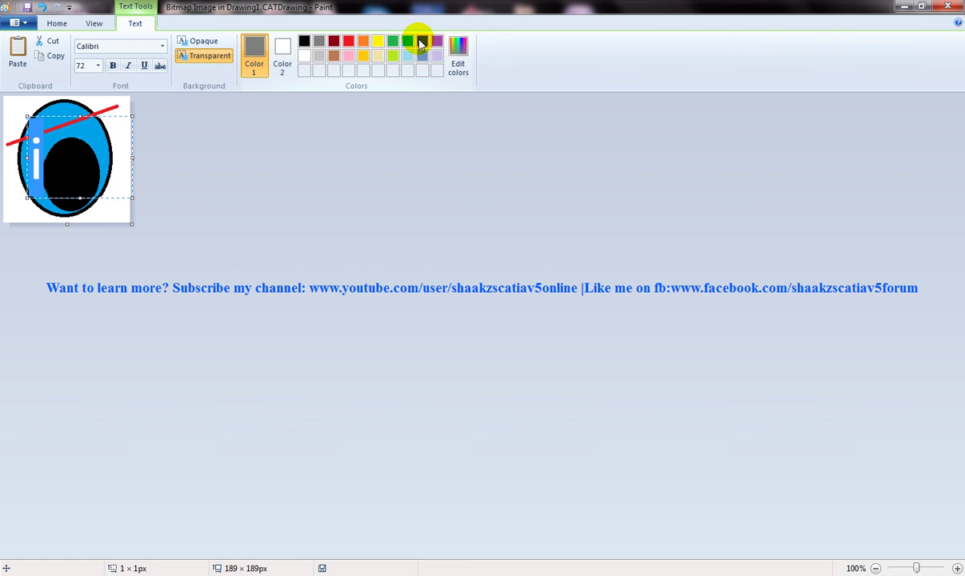
click(303, 56)
click(57, 163)
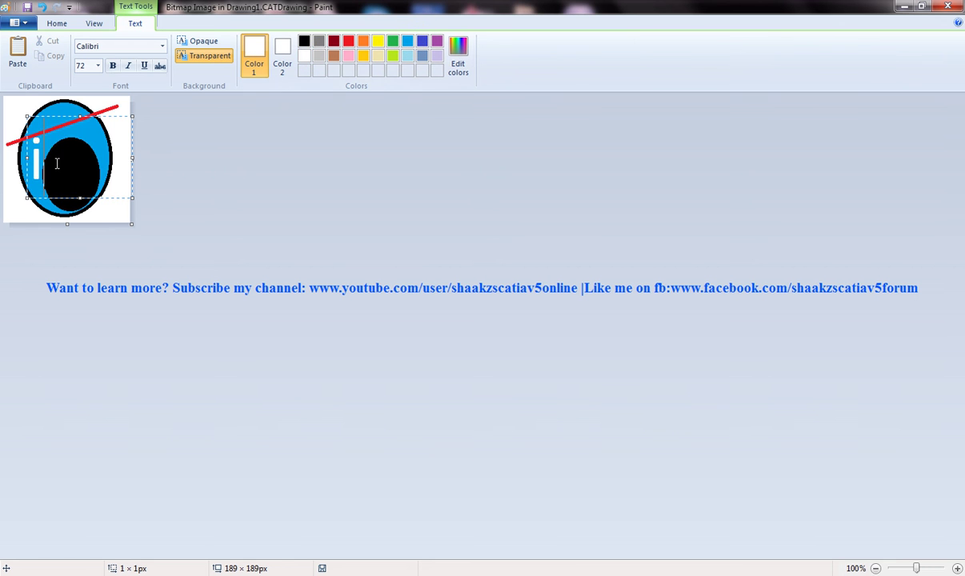
click(126, 101)
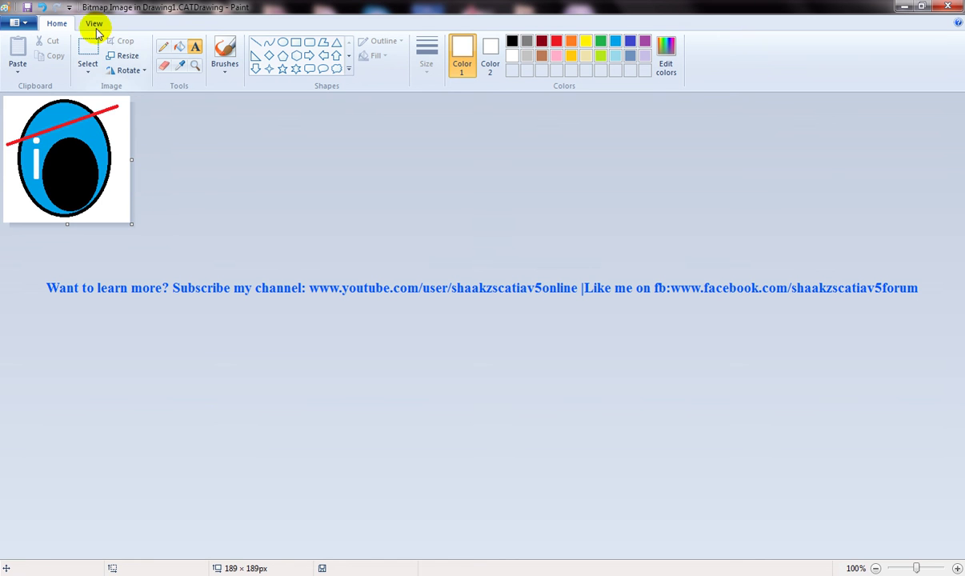
Save the picture and switch back to the CATIA drawing.
click(26, 10)
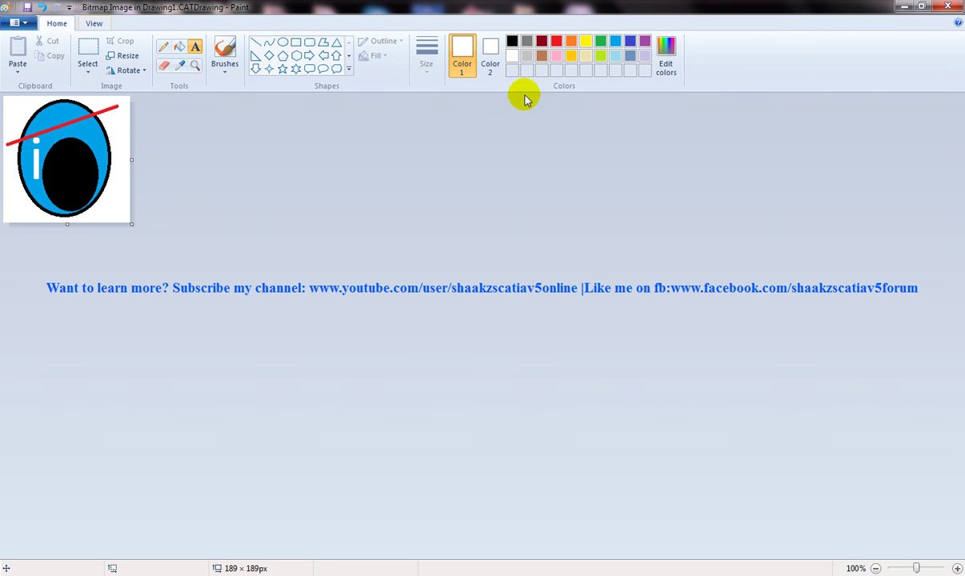
click(904, 11)
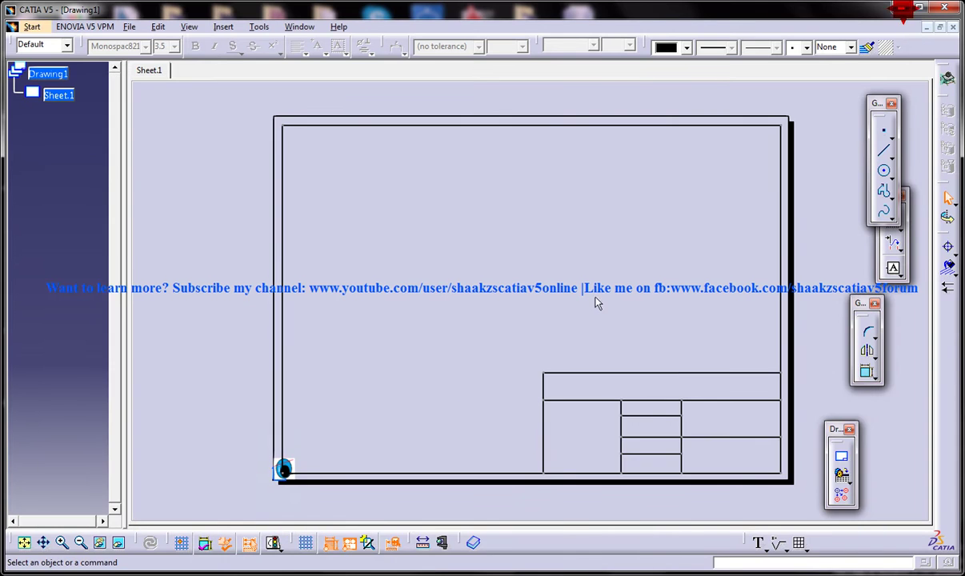
Move the embedded picture into the title block's lower-left cell and enlarge it to fill the cell.
click(286, 468)
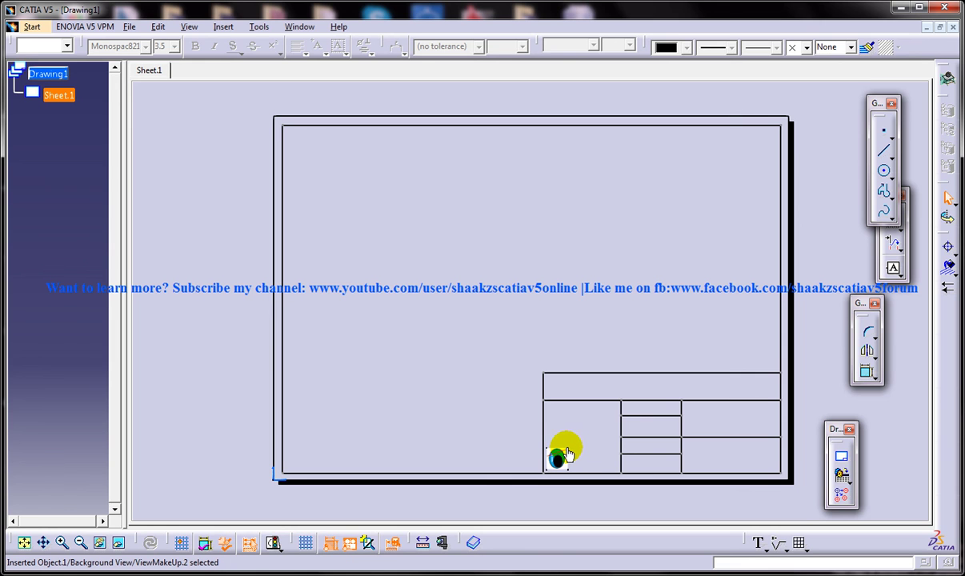
drag(568, 453, 617, 407)
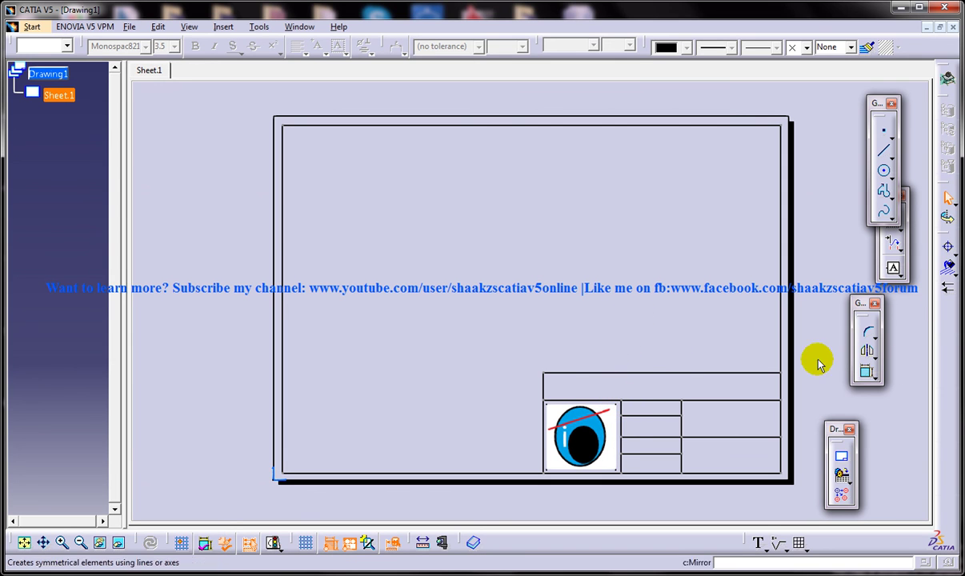
Add the text "Safety Valve" at the left end of the title block's top row.
click(757, 543)
click(551, 383)
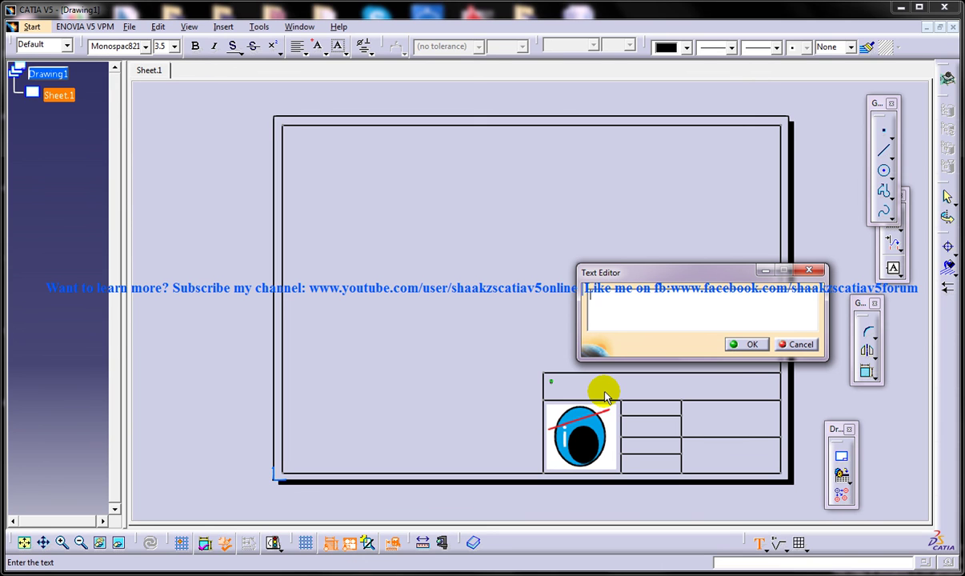
text(Safety Valve)
click(742, 344)
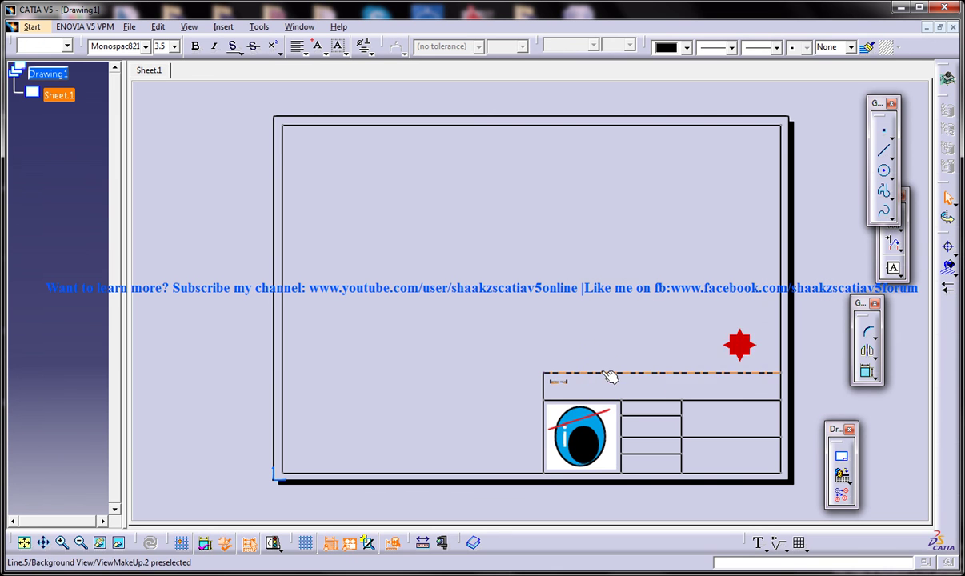
Set the font size of the "Safety Valve" text to 20 mm.
right_click(564, 385)
click(576, 150)
click(779, 191)
scroll(780, 190, down, 1)
click(779, 192)
click(740, 445)
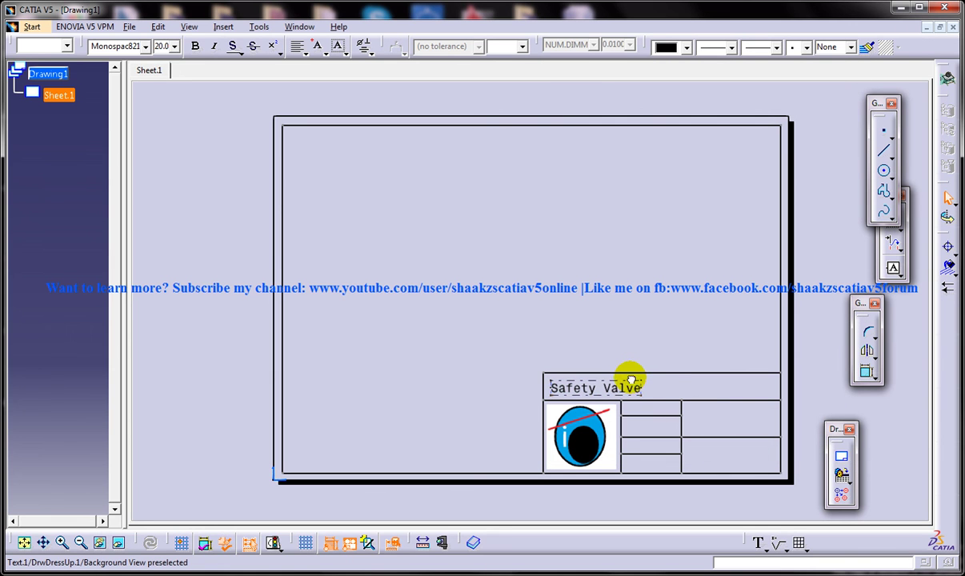
click(628, 379)
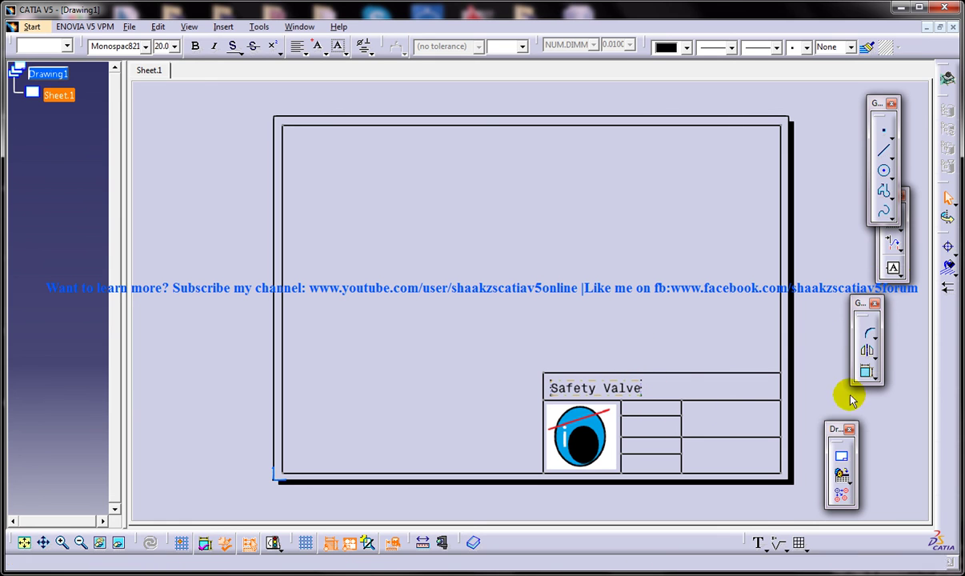
Add the text "Revised By" in the upper cell of the title block's right column.
click(758, 543)
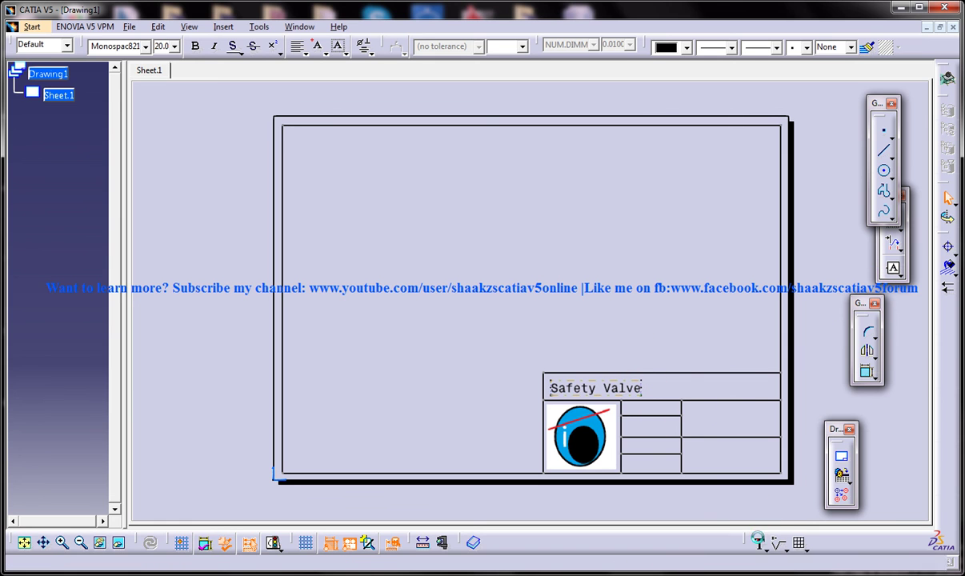
click(686, 407)
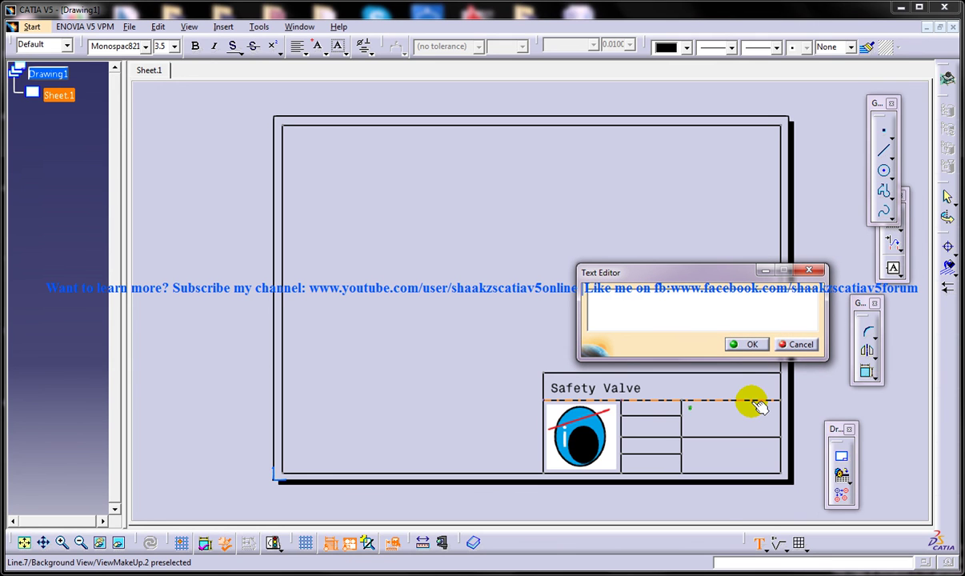
text(Revised B)
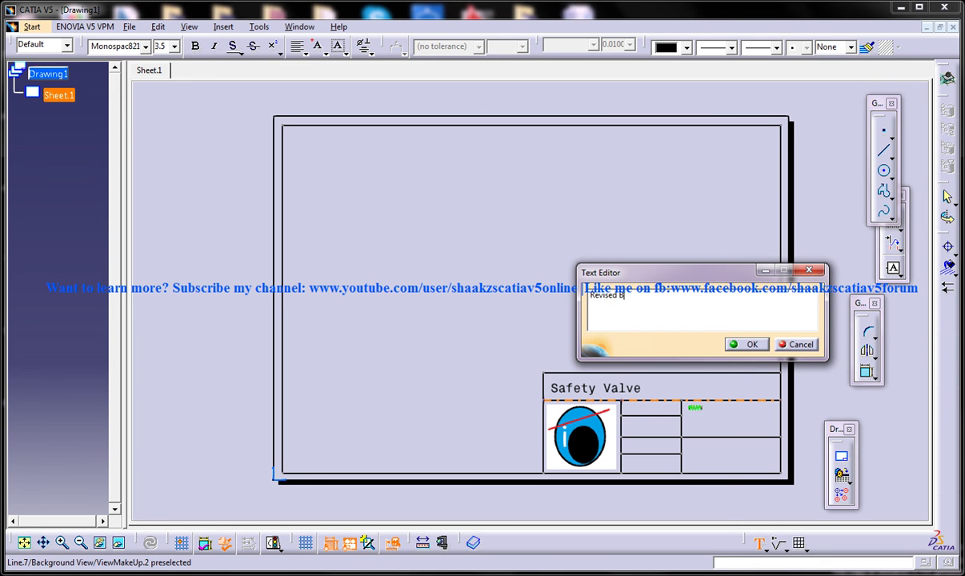
click(752, 402)
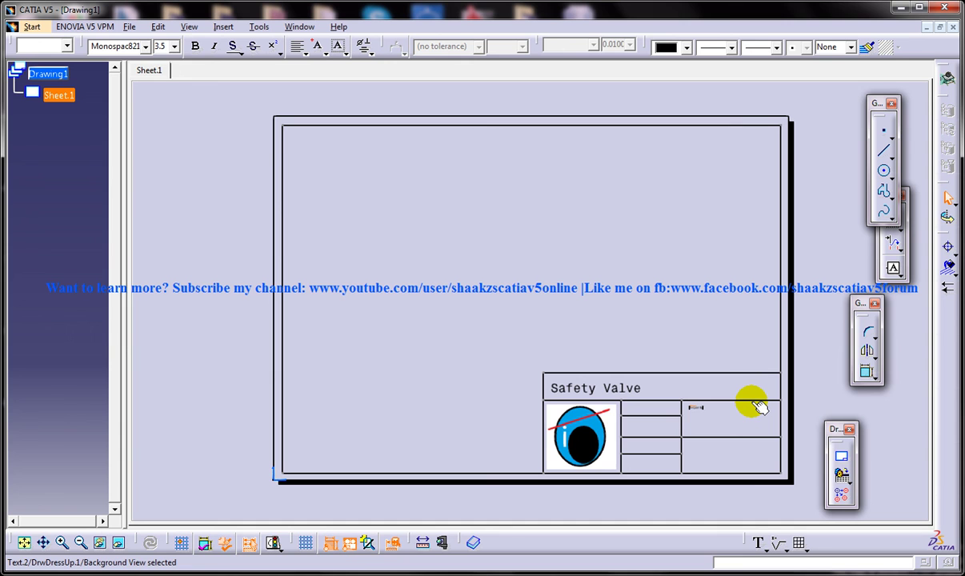
Extend the "Revised By" text with the reviser's full name on the lines below it.
double_click(695, 407)
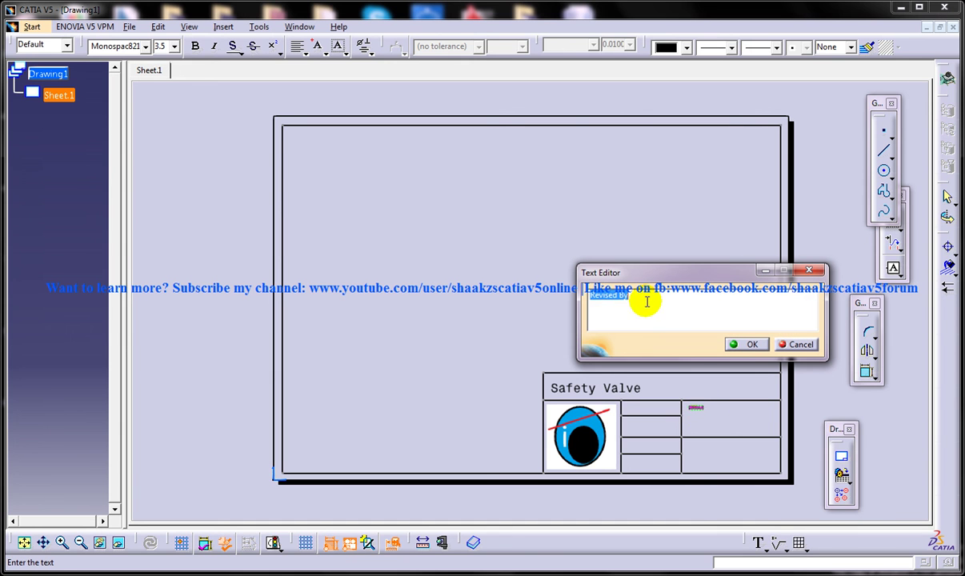
click(644, 301)
key(Return)
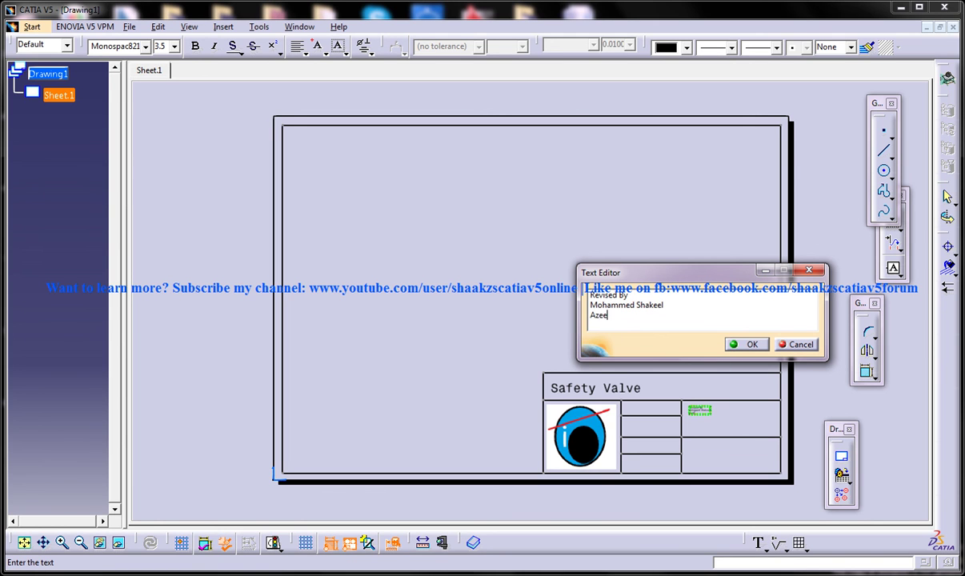
click(755, 343)
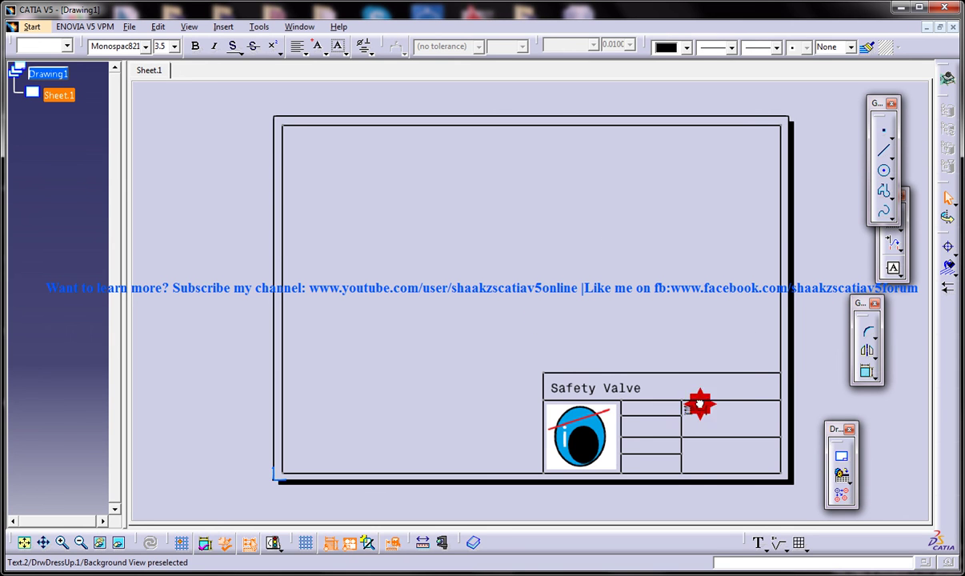
Set the font size of the "Revised By" text to 14 mm and shift the text up to fit its cell.
right_click(698, 408)
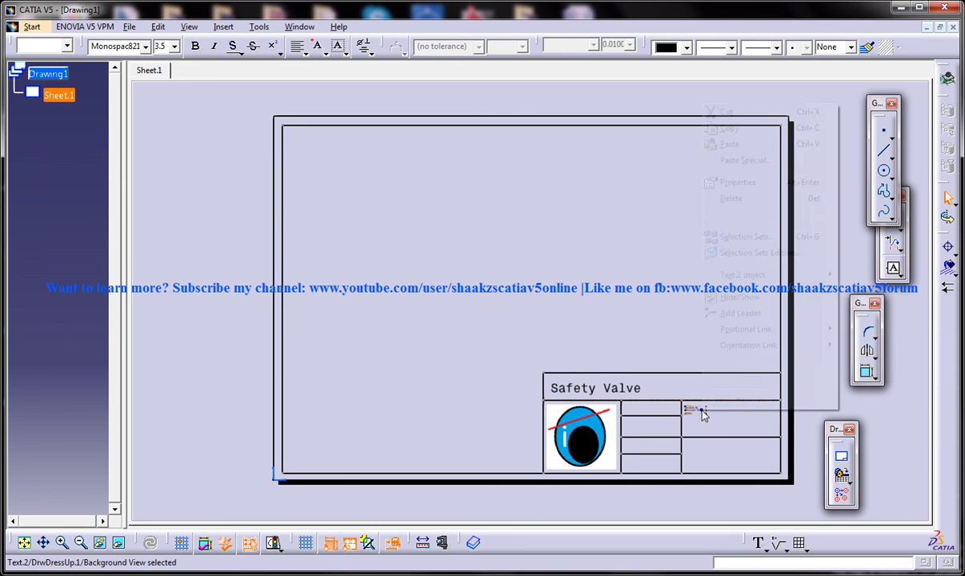
click(730, 182)
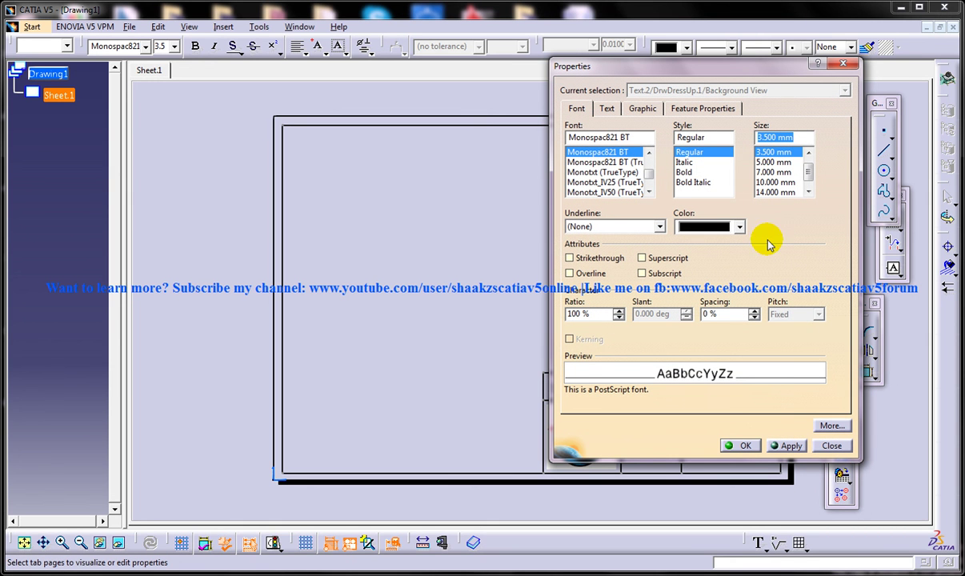
scroll(784, 177, down, 1)
click(786, 181)
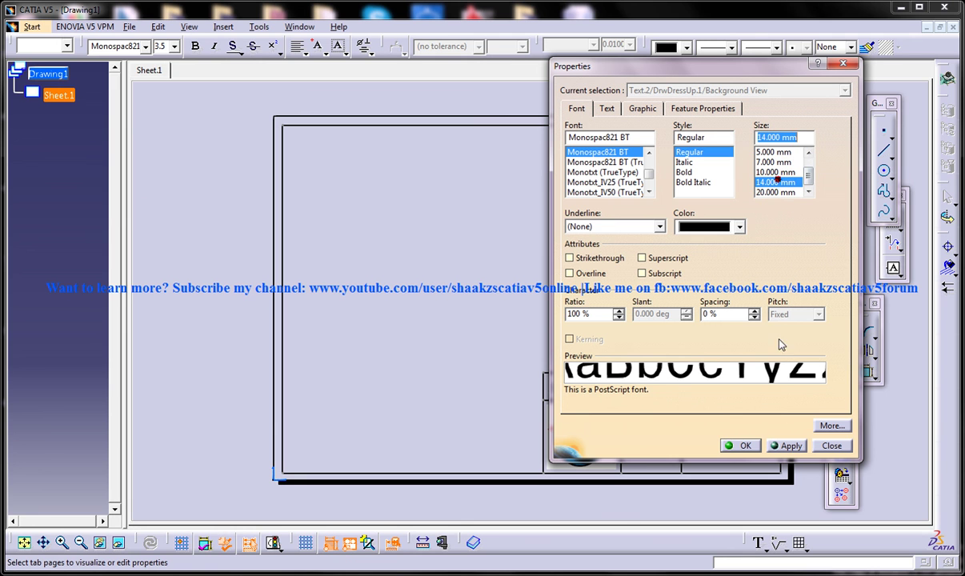
click(742, 445)
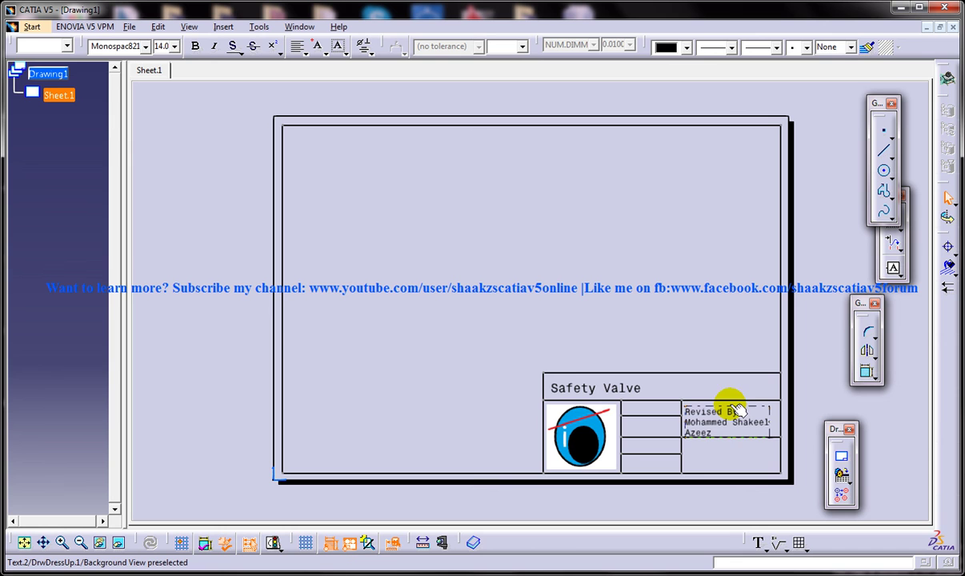
click(691, 303)
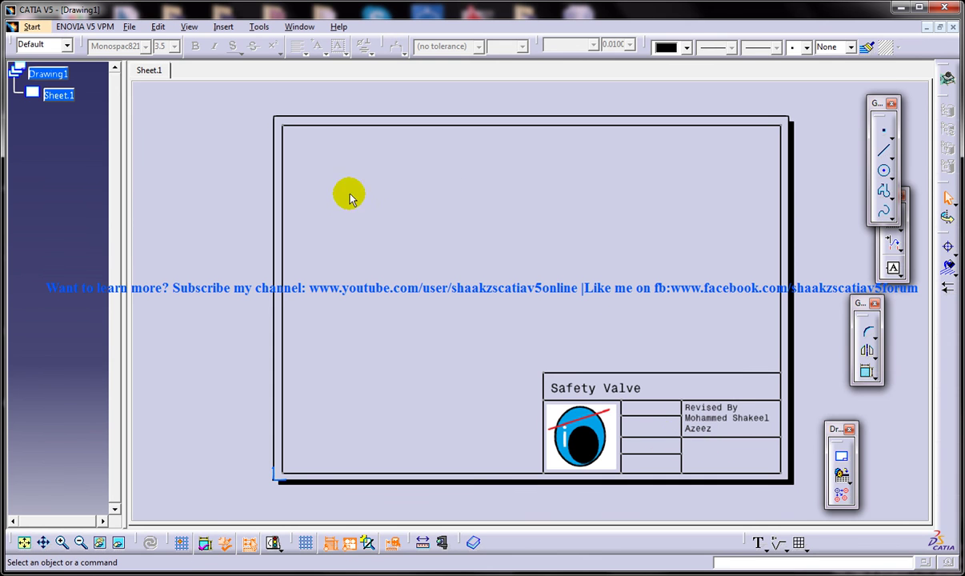
Leave the sheet background and return to the working views.
click(160, 27)
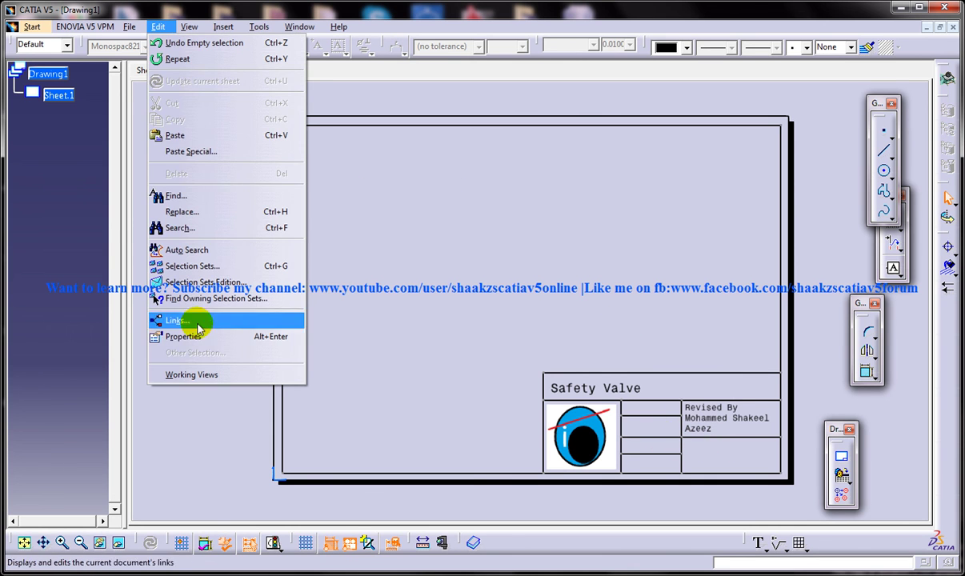
click(200, 376)
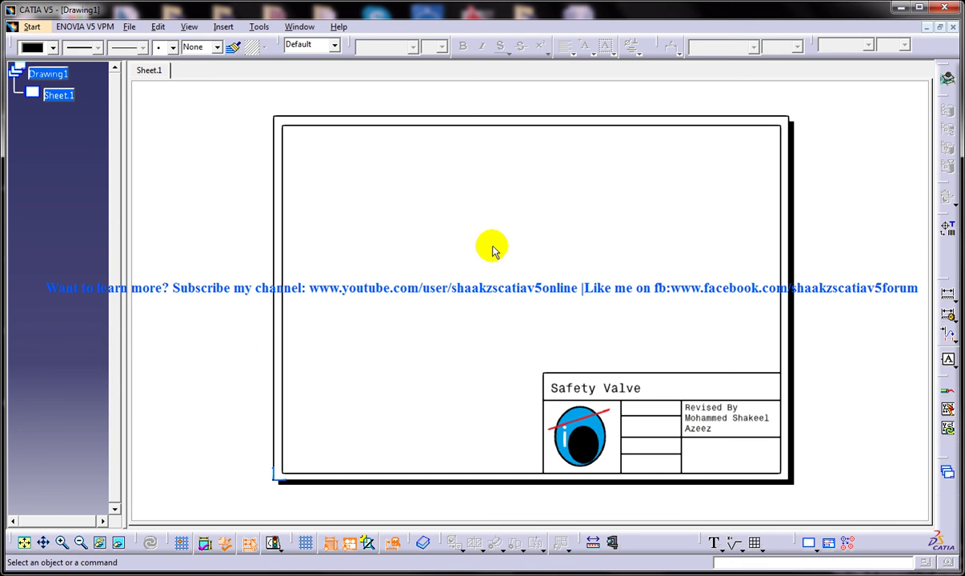